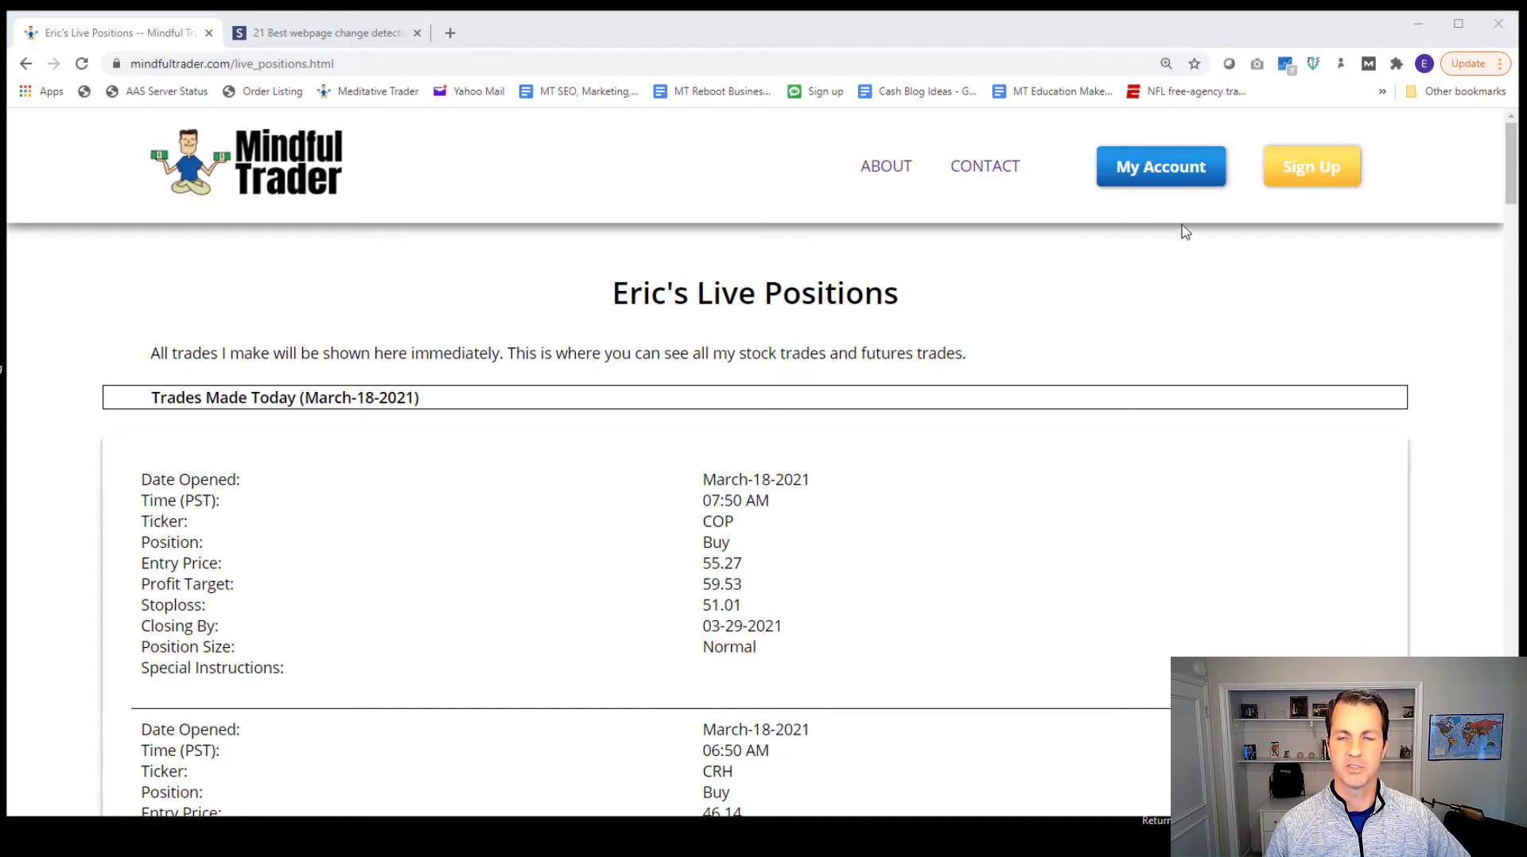
Open the live positions page from the account home and review the trades made today.
click(1149, 176)
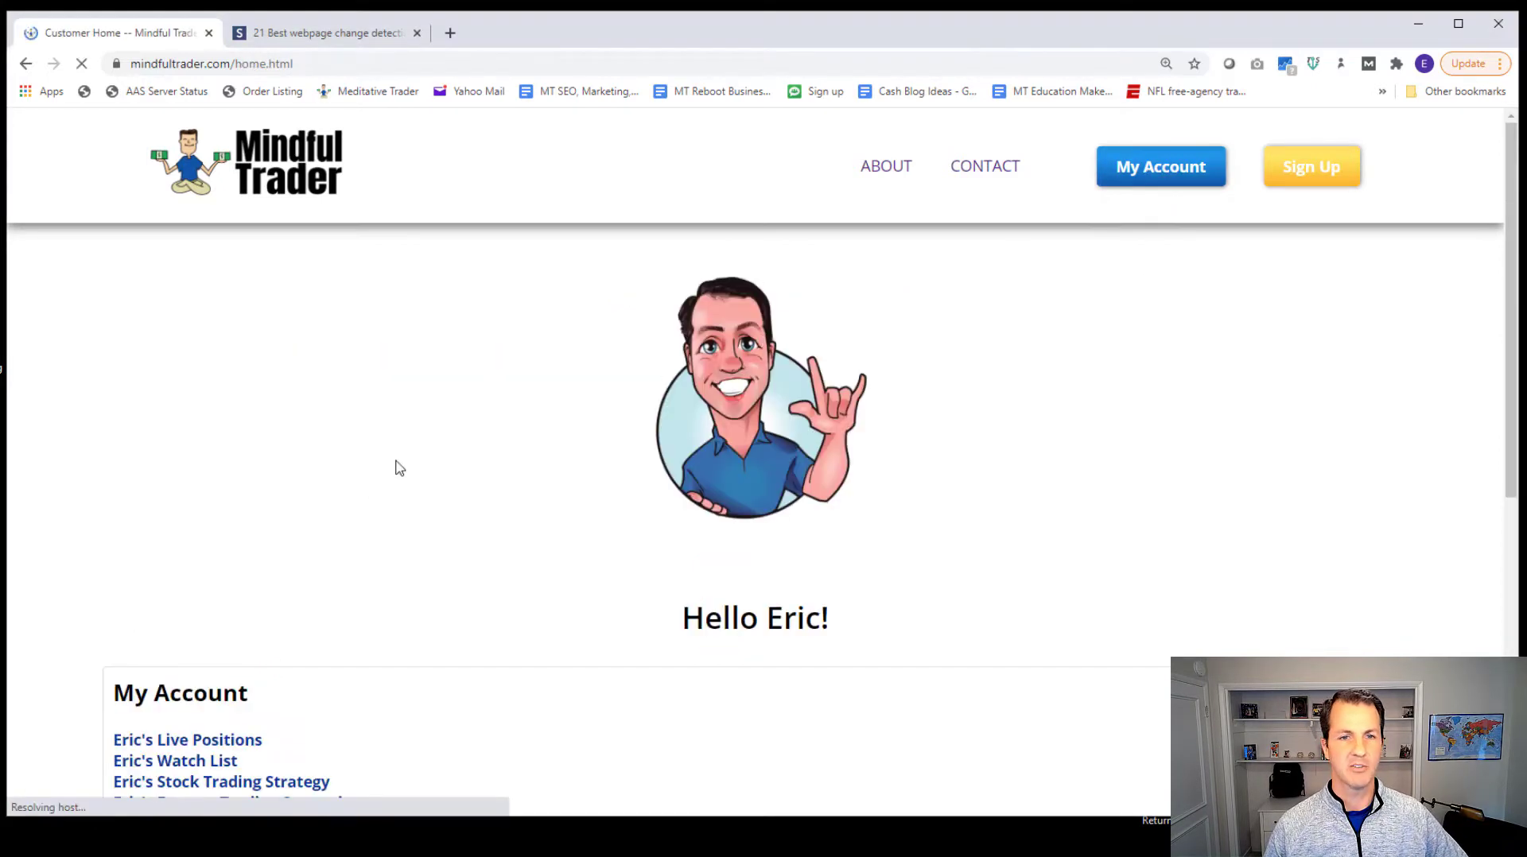
click(232, 743)
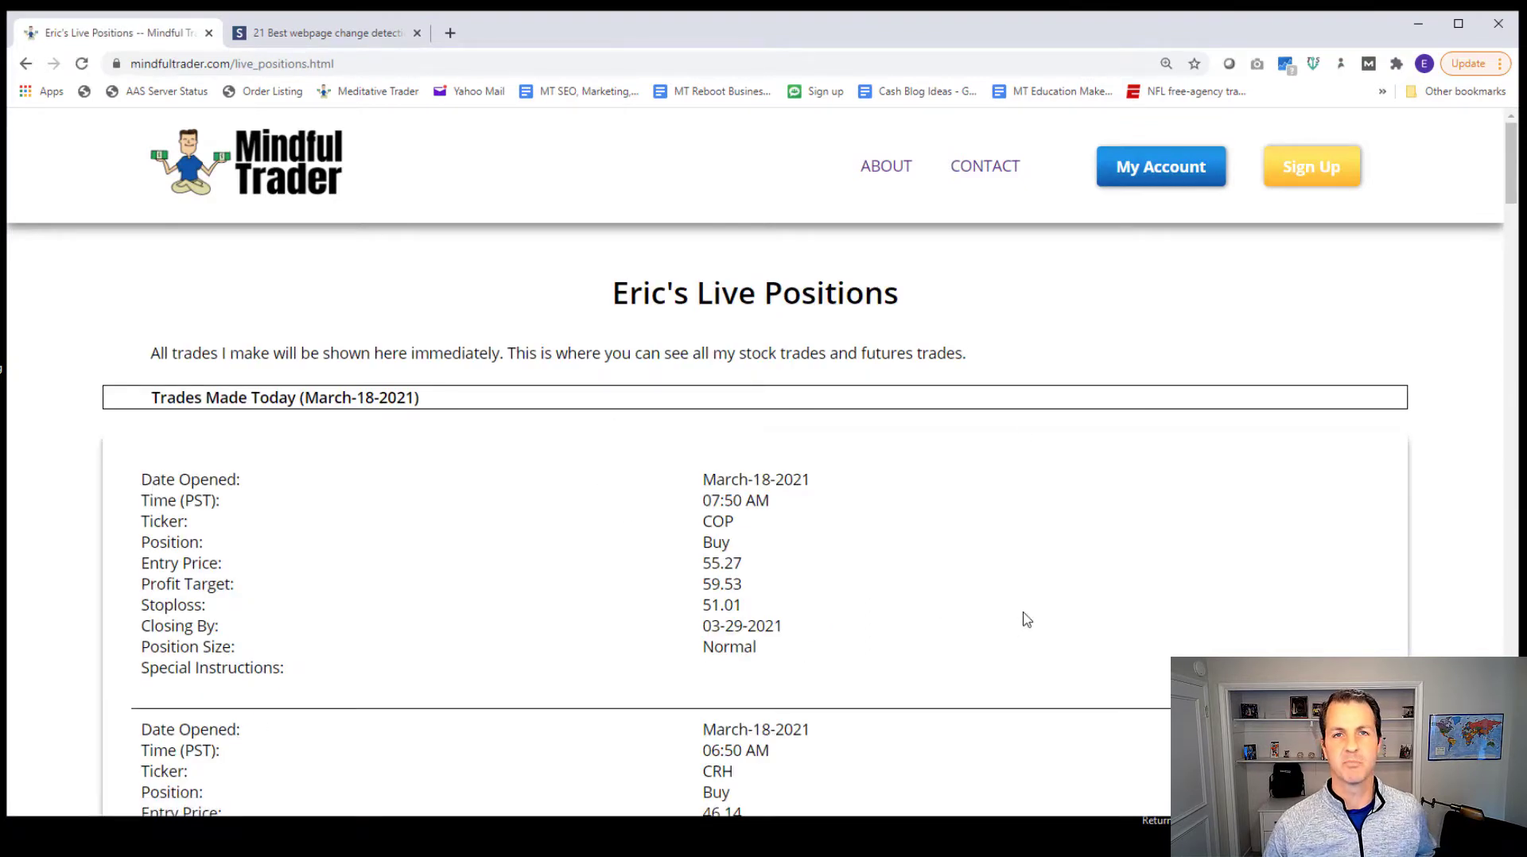
scroll(1015, 622, down, 6)
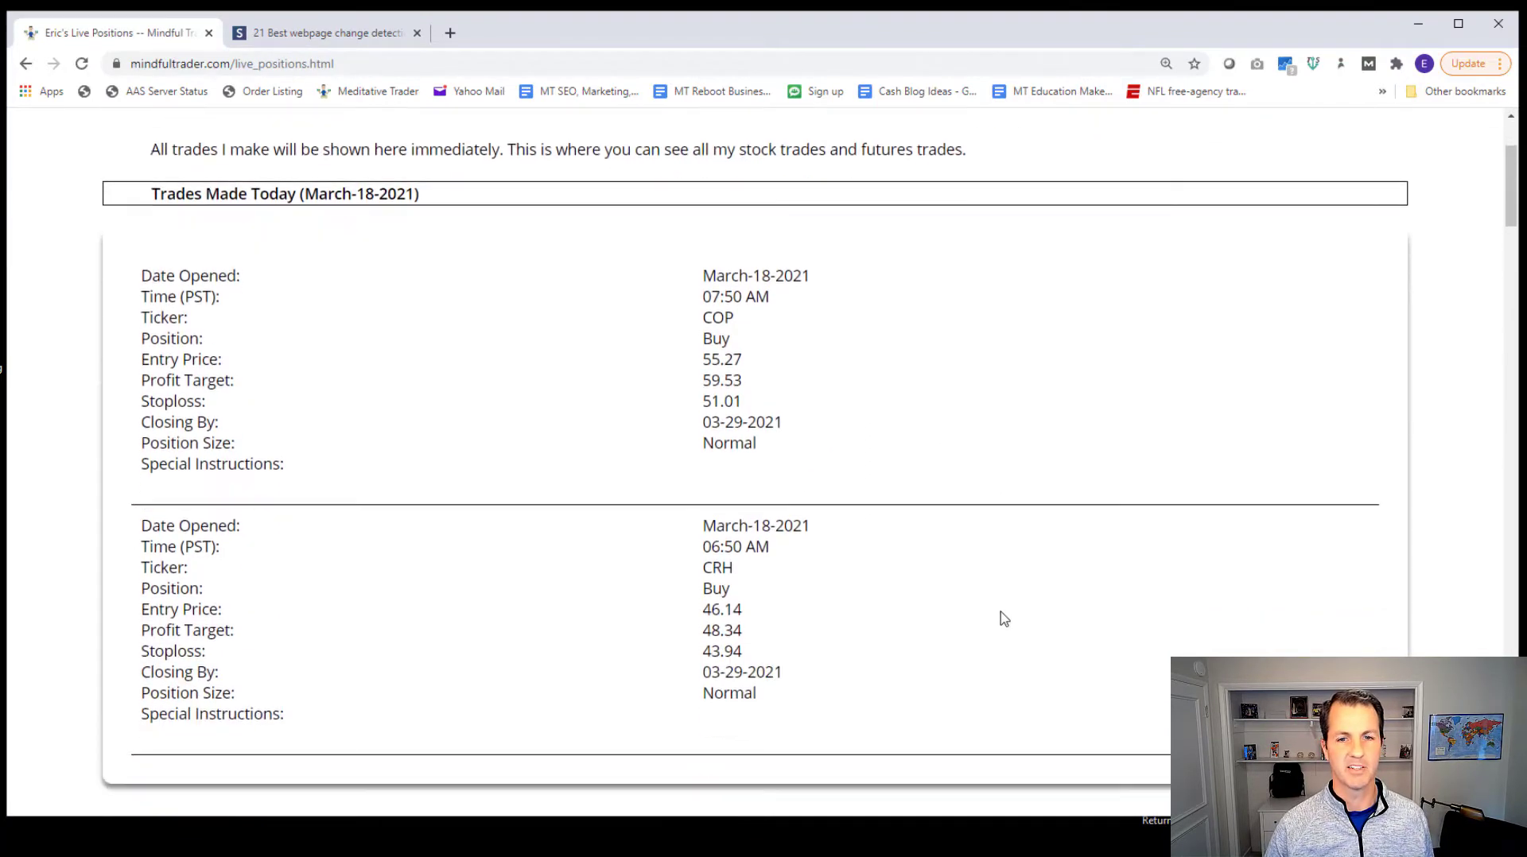
scroll(1003, 617, up, 5)
scroll(1008, 614, up, 1)
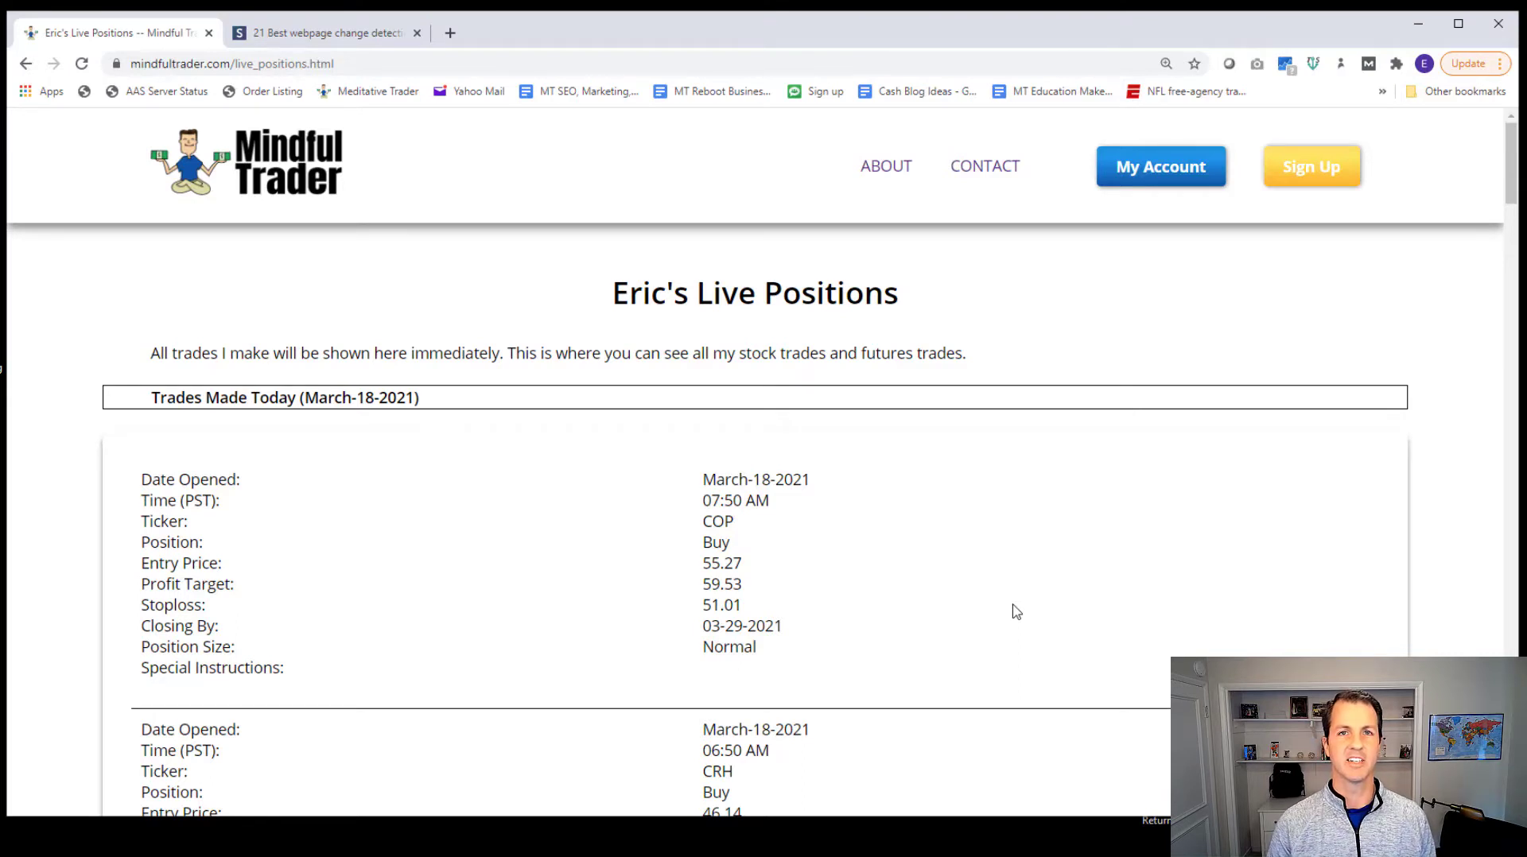
Examine Slant's list of the best webpage change detection and notification tools, including the Web Alert and Distill Web Monitor entries.
click(329, 35)
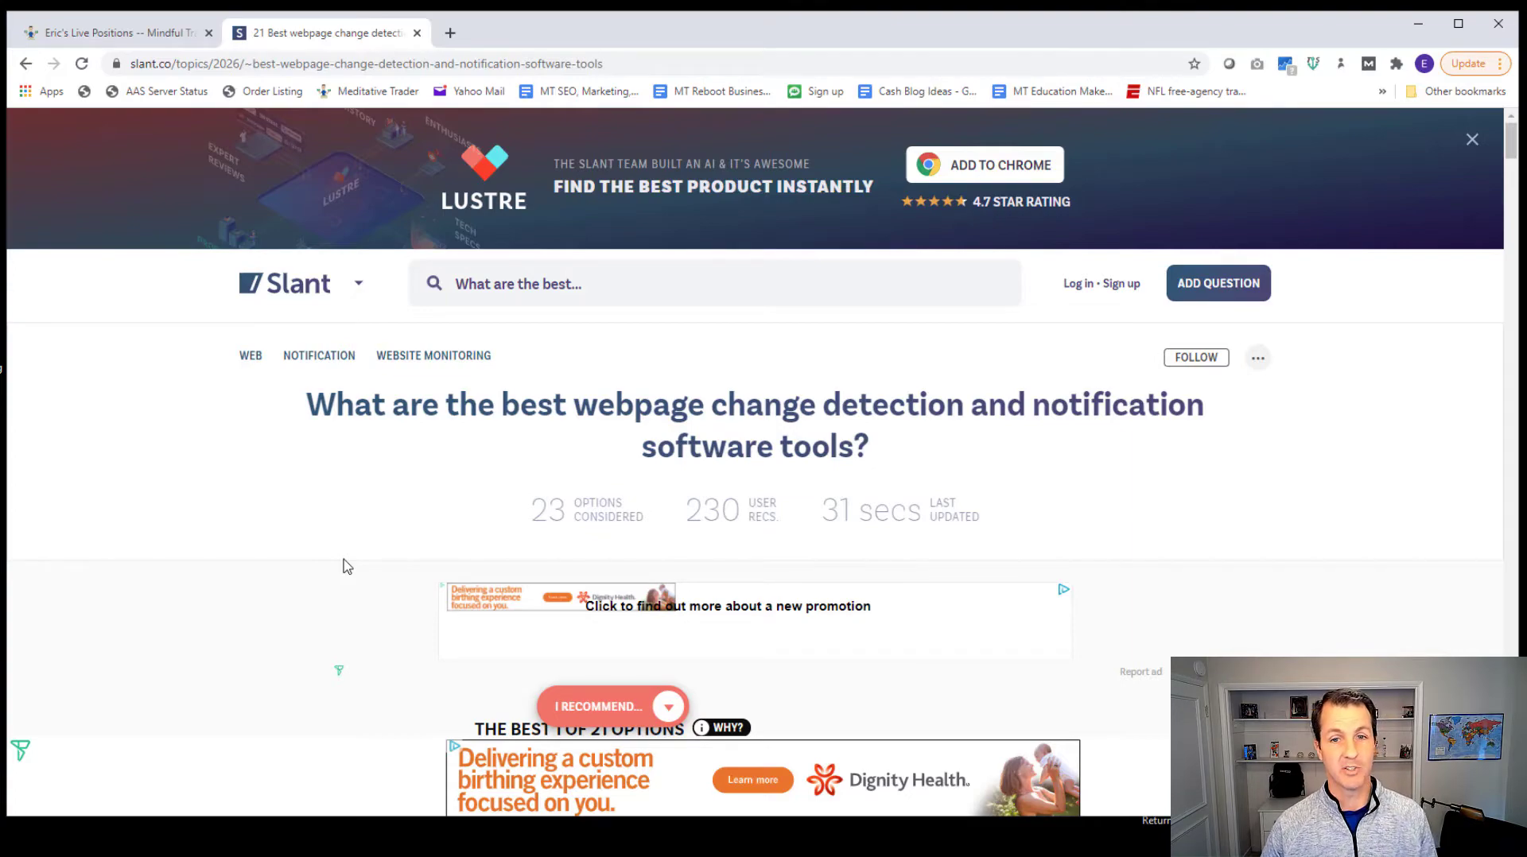
scroll(340, 567, down, 7)
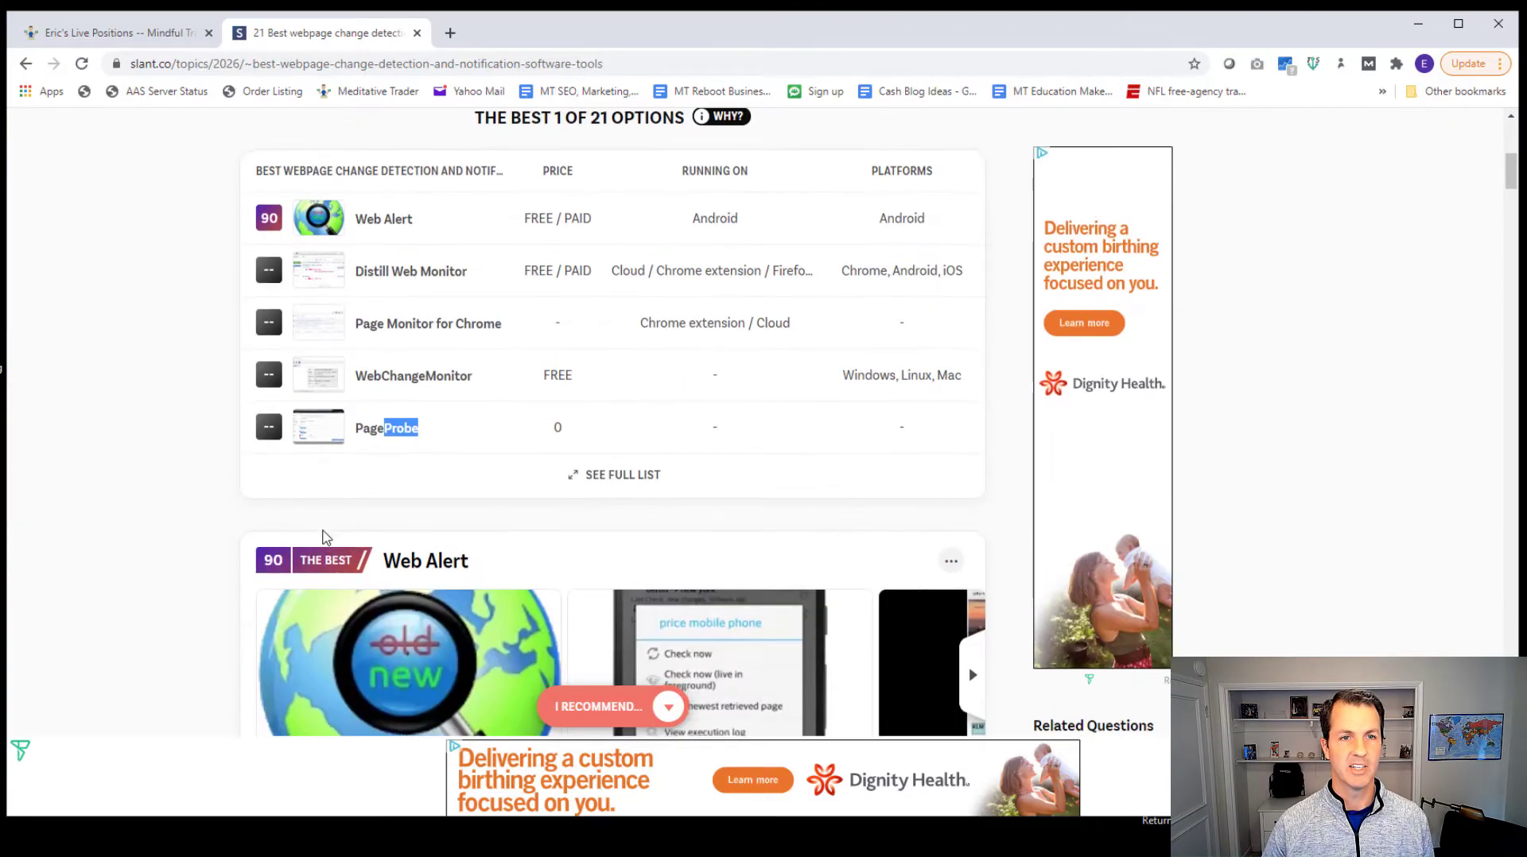
scroll(316, 537, down, 10)
scroll(215, 509, up, 4)
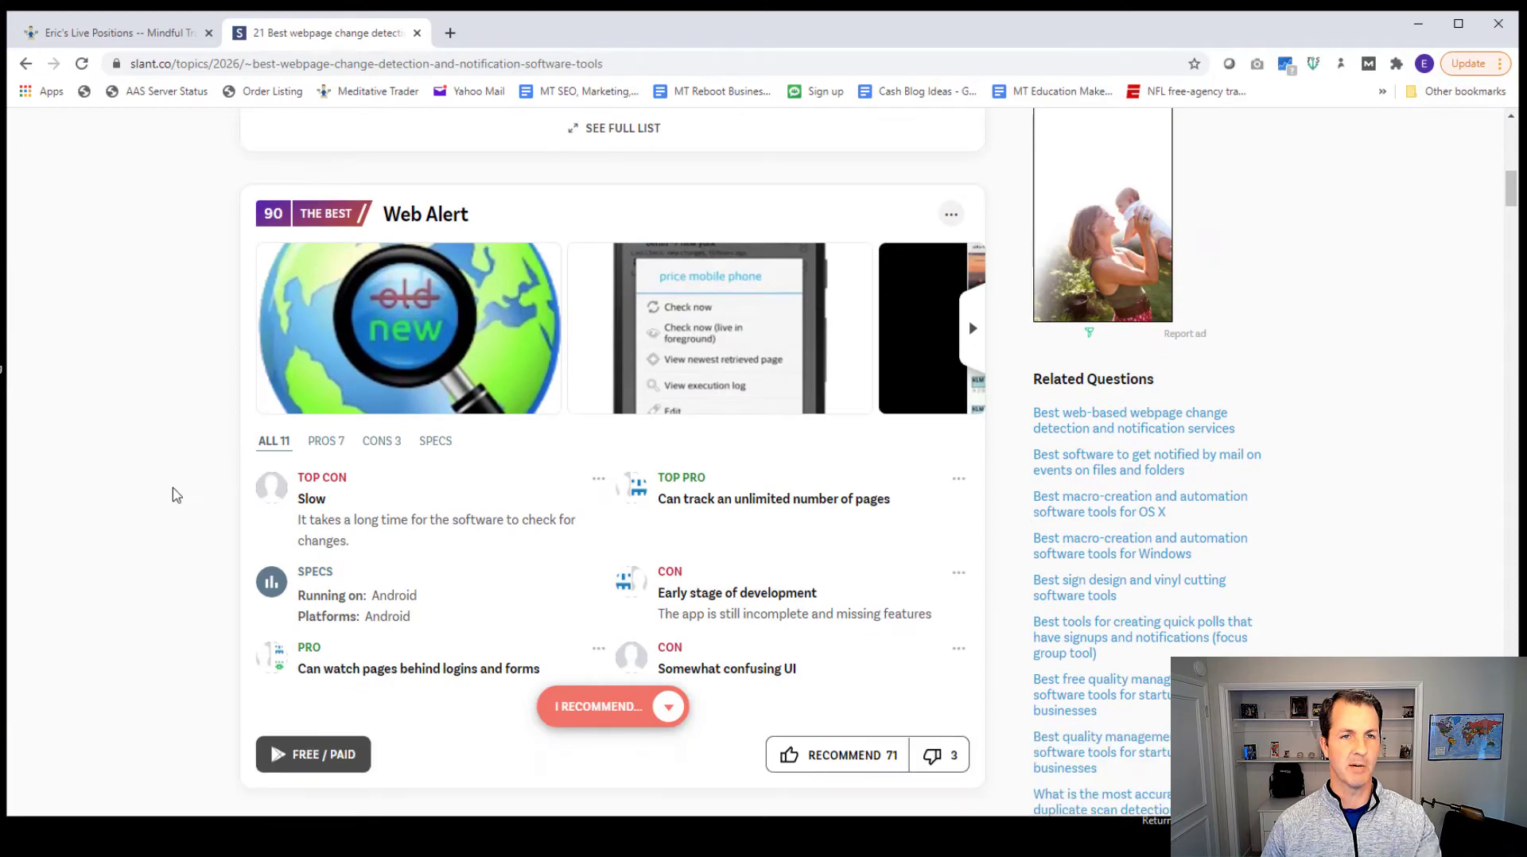
scroll(176, 504, down, 2)
scroll(177, 504, up, 2)
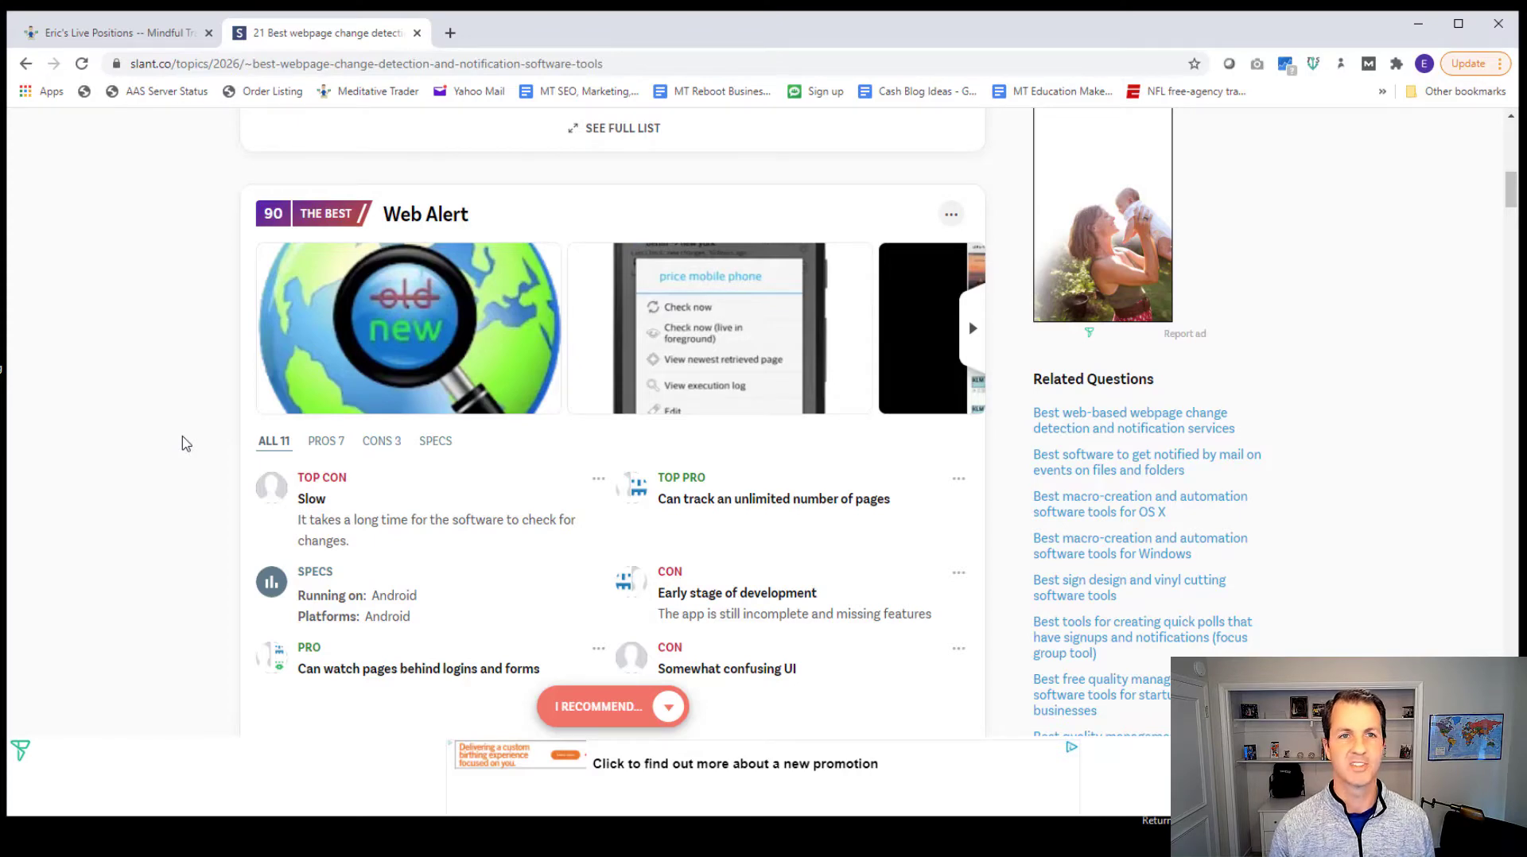
scroll(203, 455, down, 6)
scroll(205, 460, down, 10)
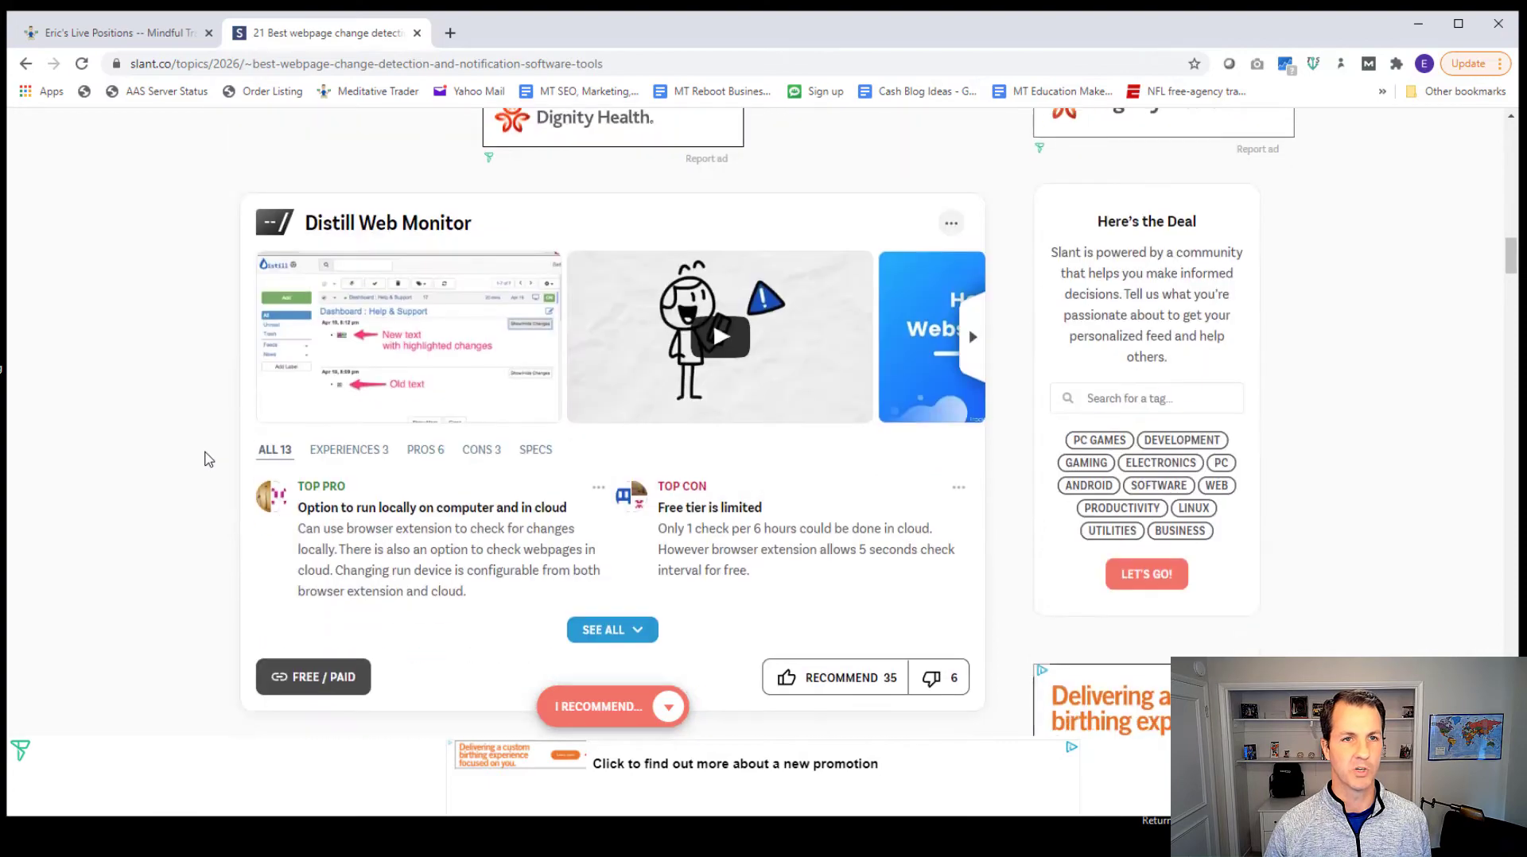
scroll(205, 461, up, 9)
scroll(205, 461, up, 15)
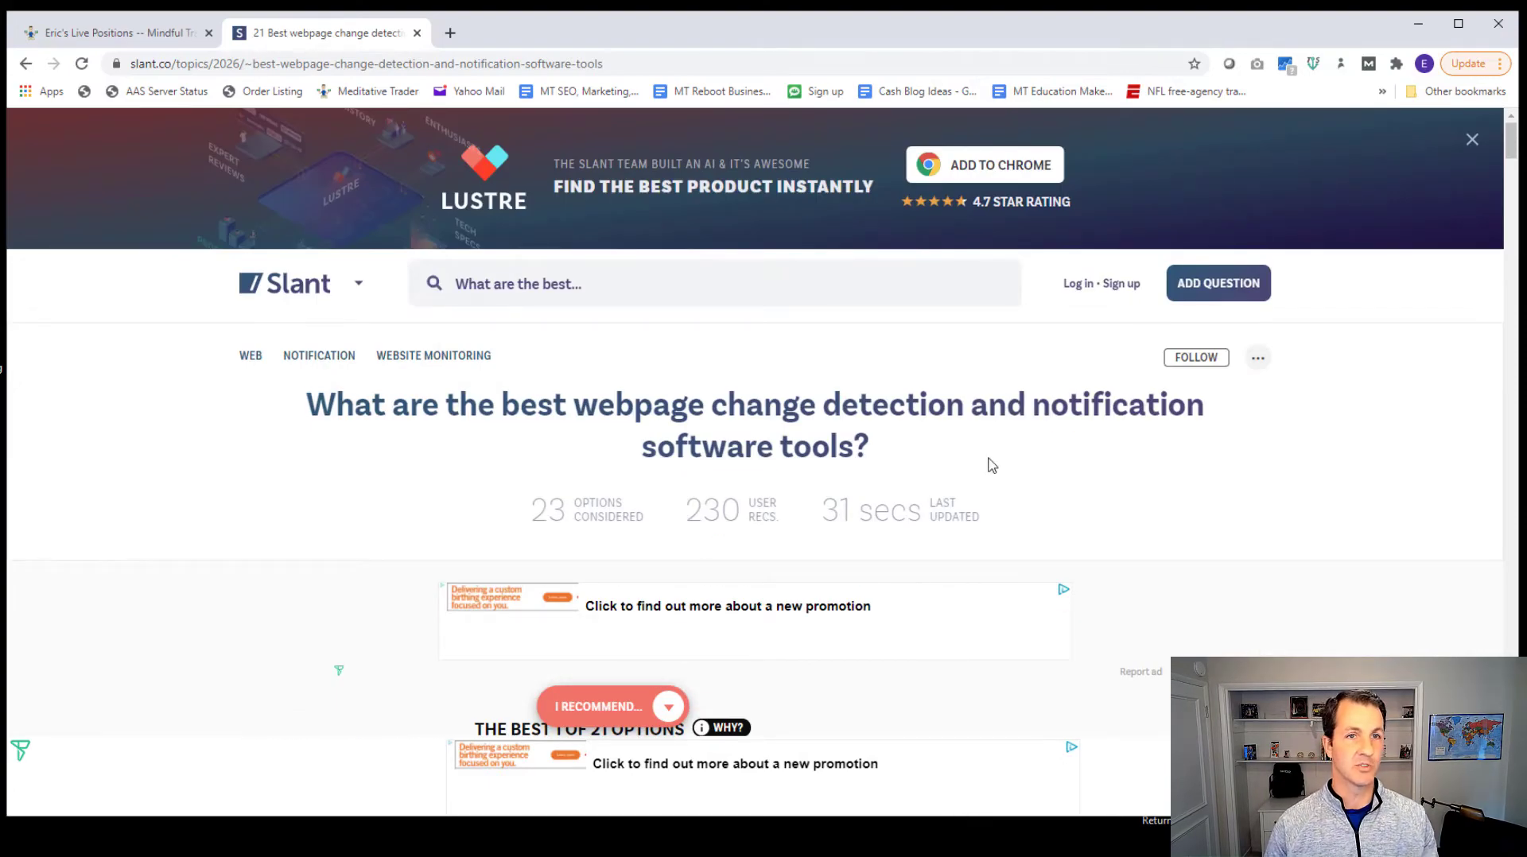
scroll(514, 618, down, 12)
scroll(501, 620, up, 11)
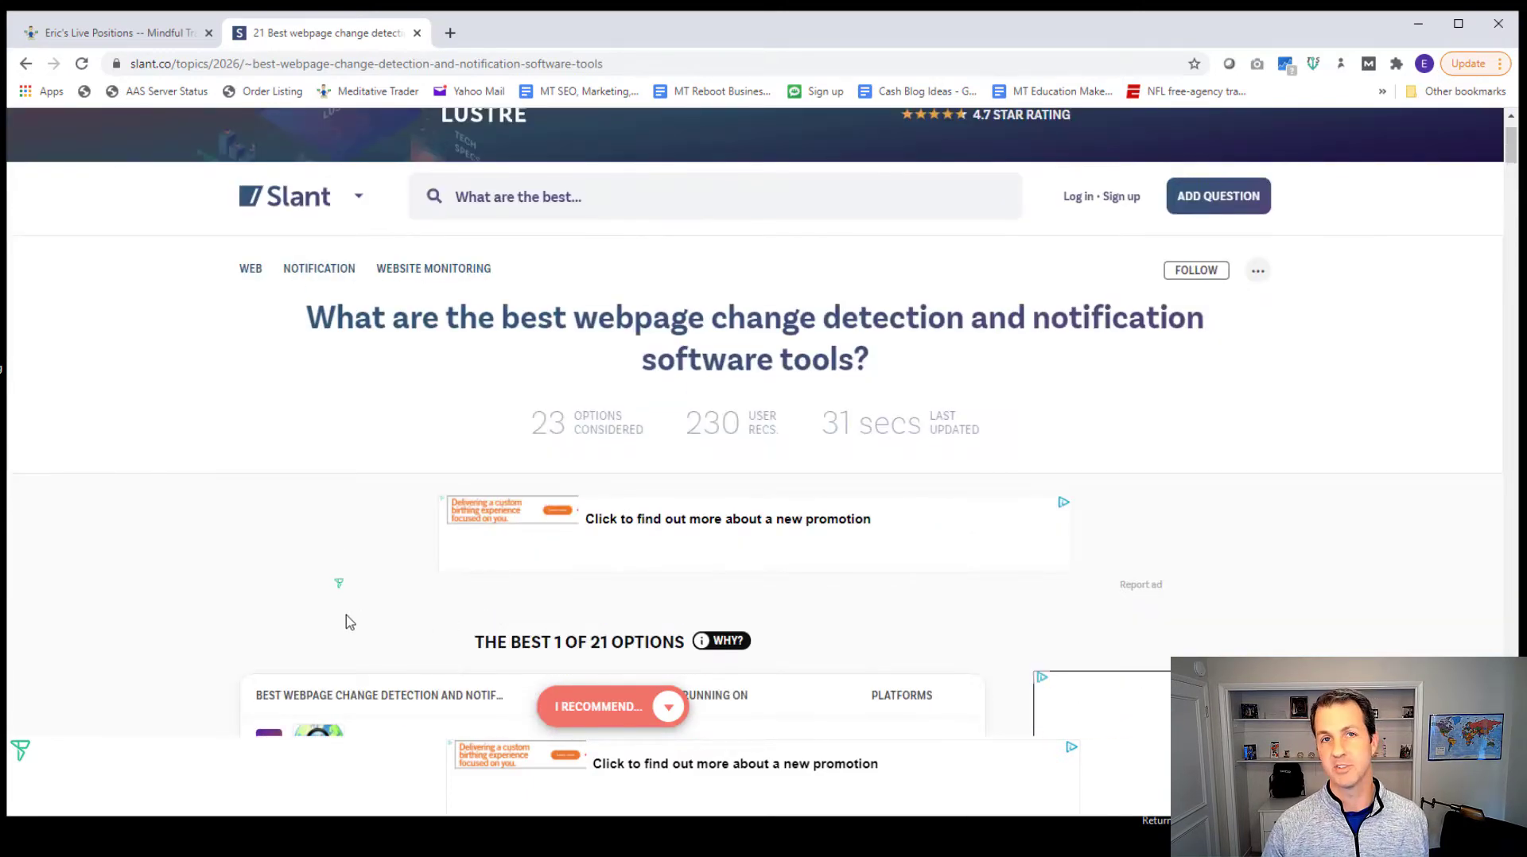
scroll(348, 622, up, 1)
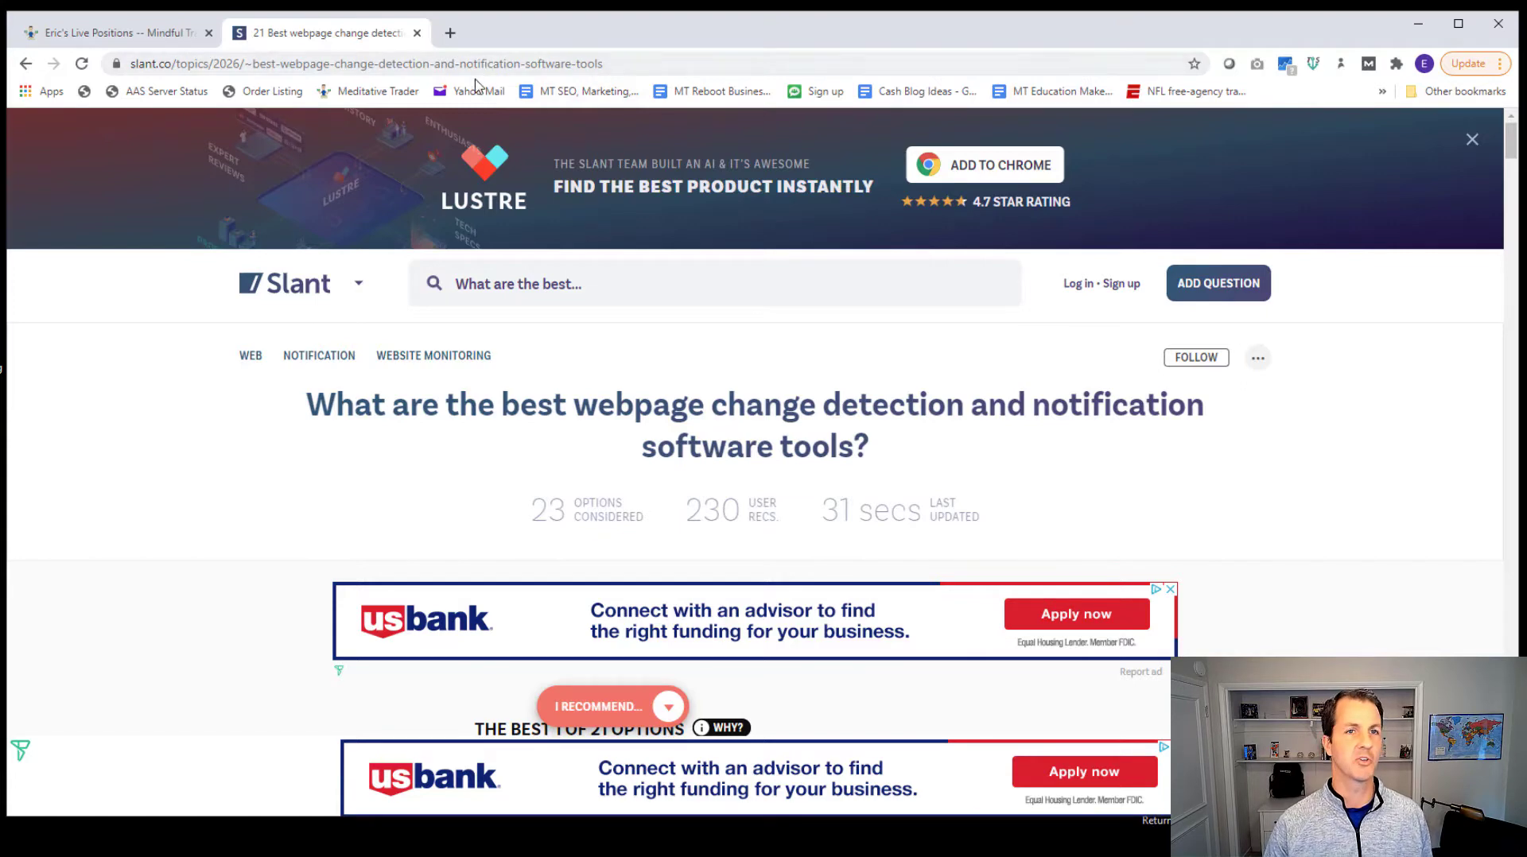
Search Google for "page probe" in a new tab and open the PageProbe - Automatic Page Monitor listing.
click(451, 35)
text(page probe)
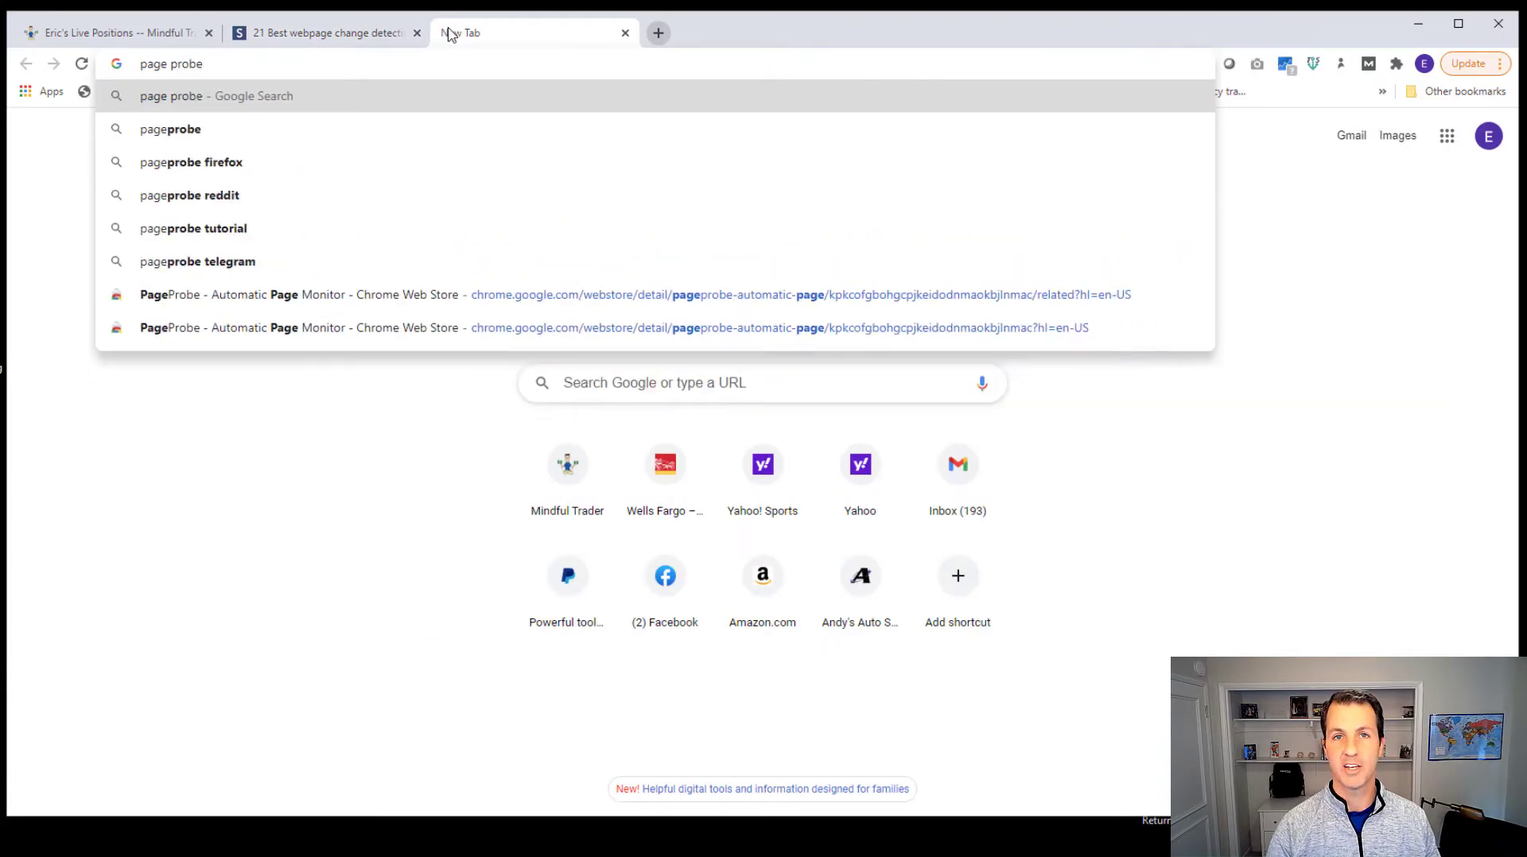
key(Return)
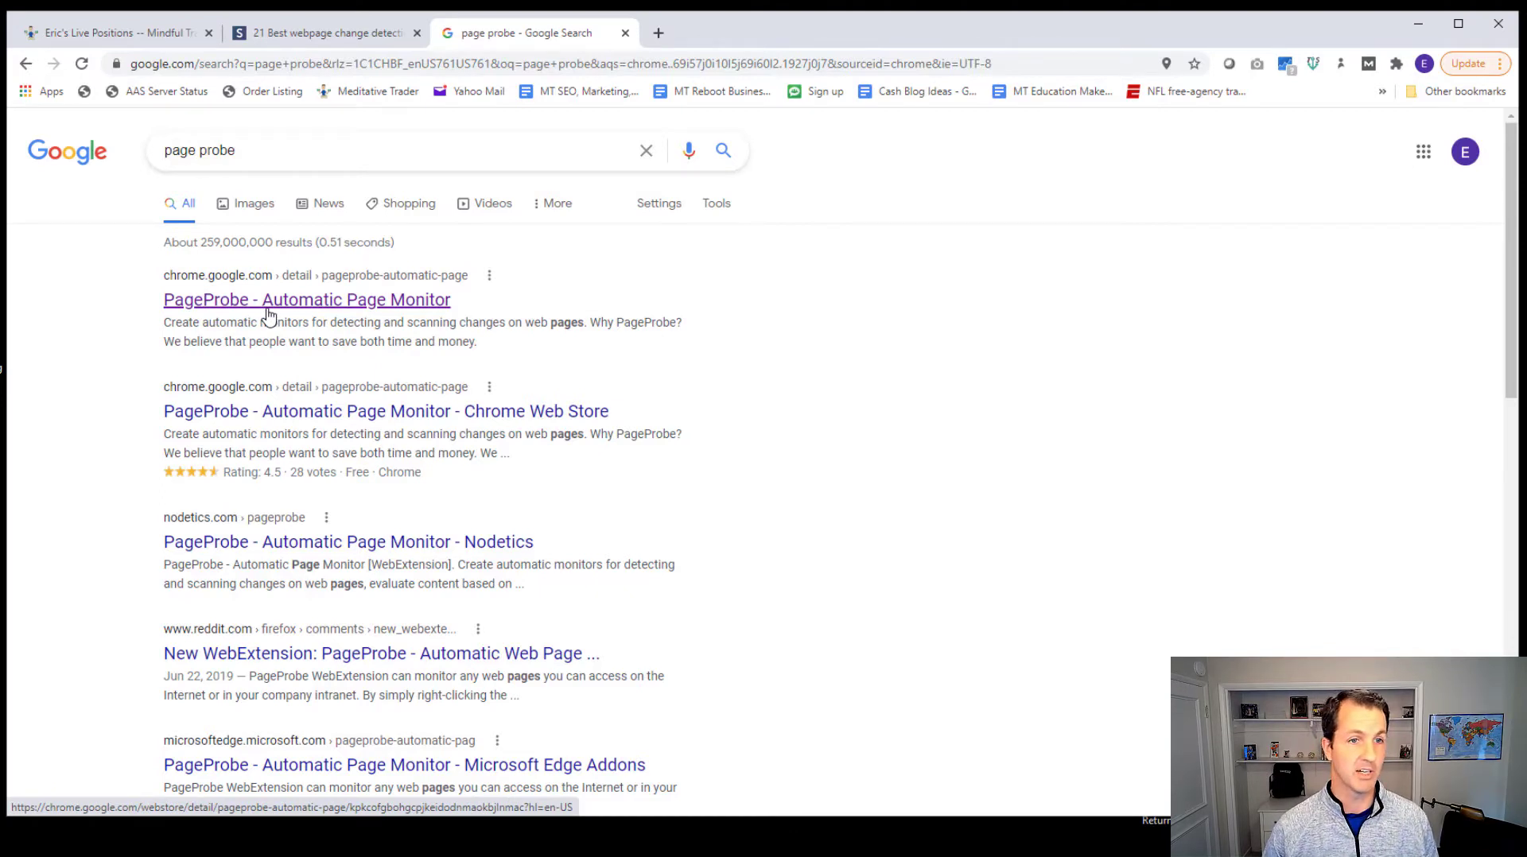
click(268, 316)
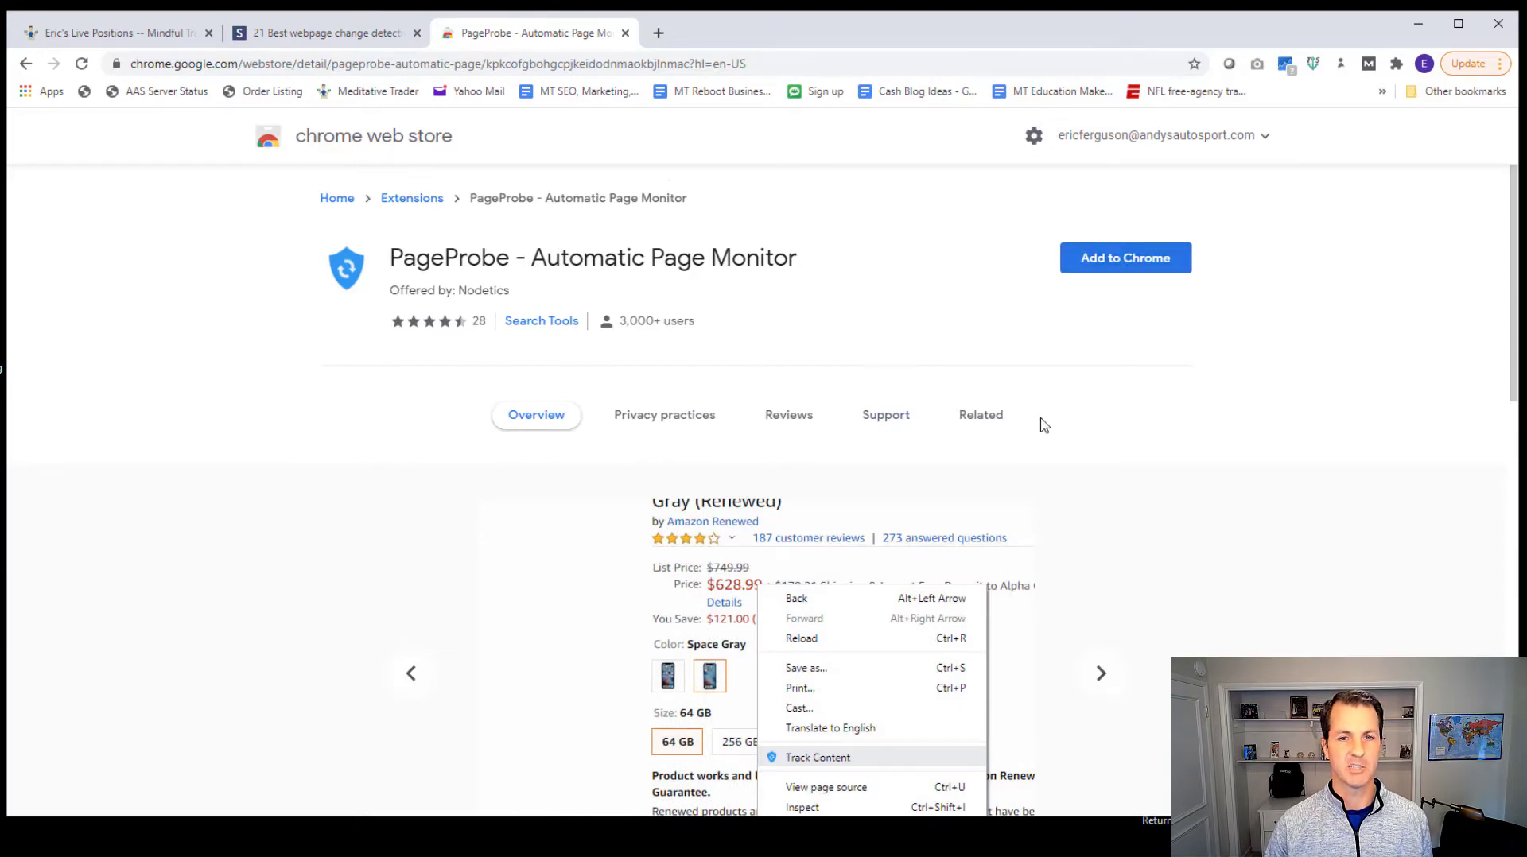
Read the PageProbe - Automatic Page Monitor overview and add the extension to Chrome, dismissing the installation notice.
scroll(1047, 426, down, 4)
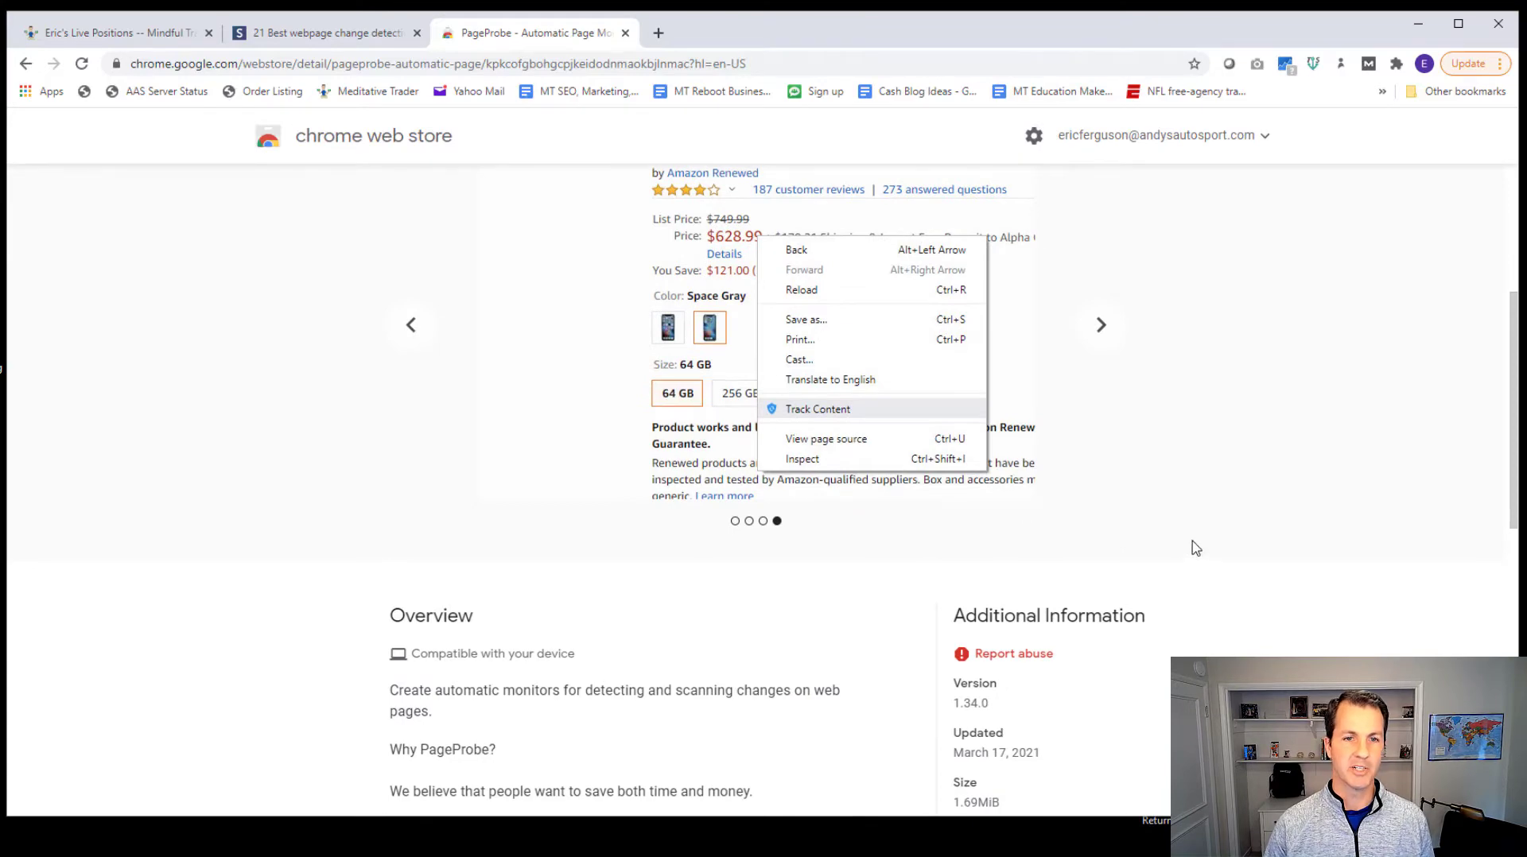
scroll(1192, 547, down, 4)
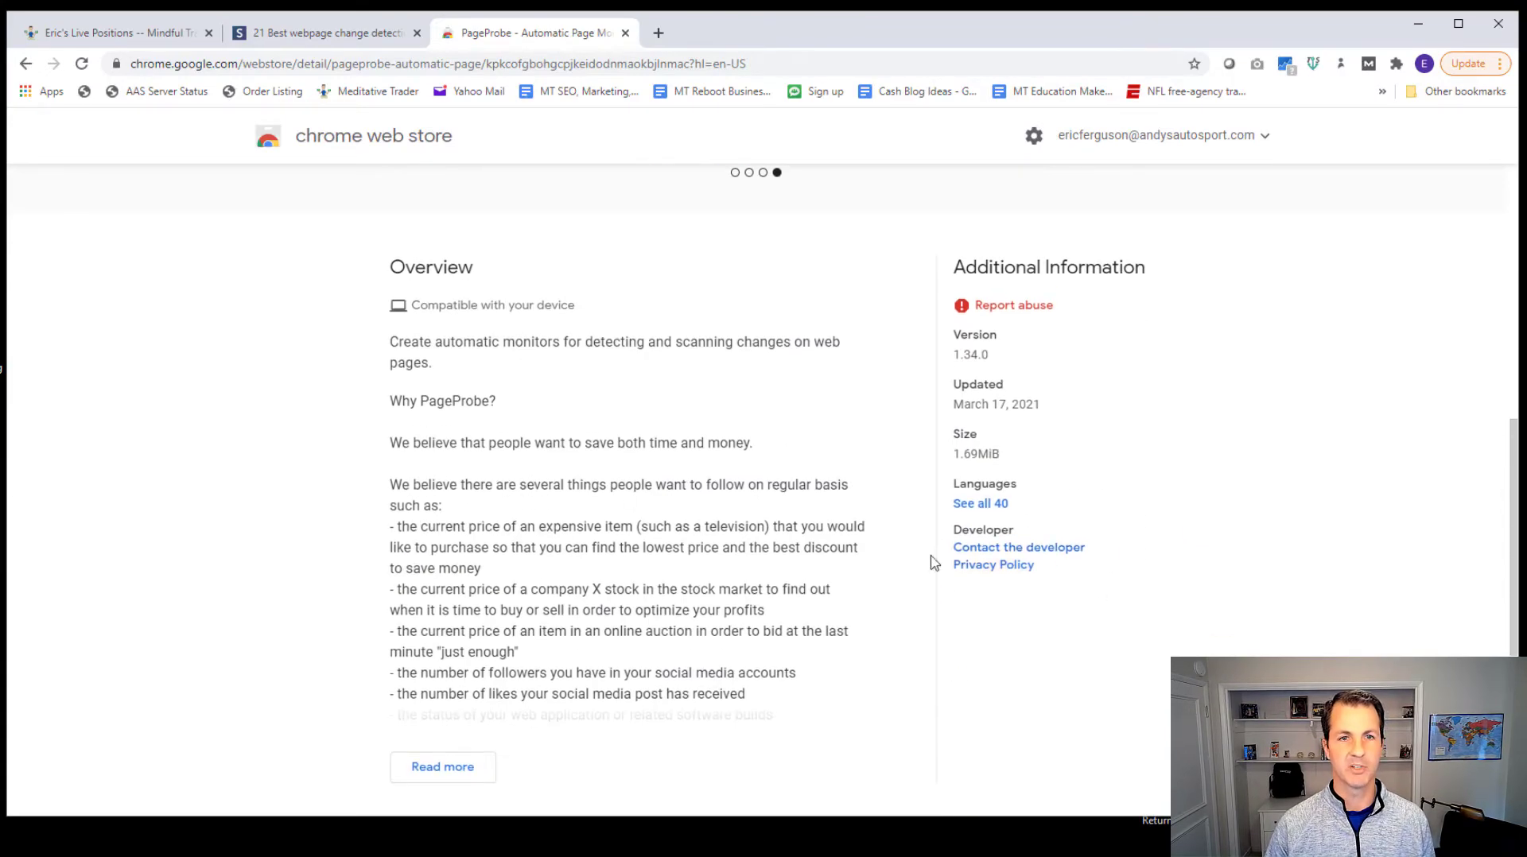
drag(484, 341, 640, 342)
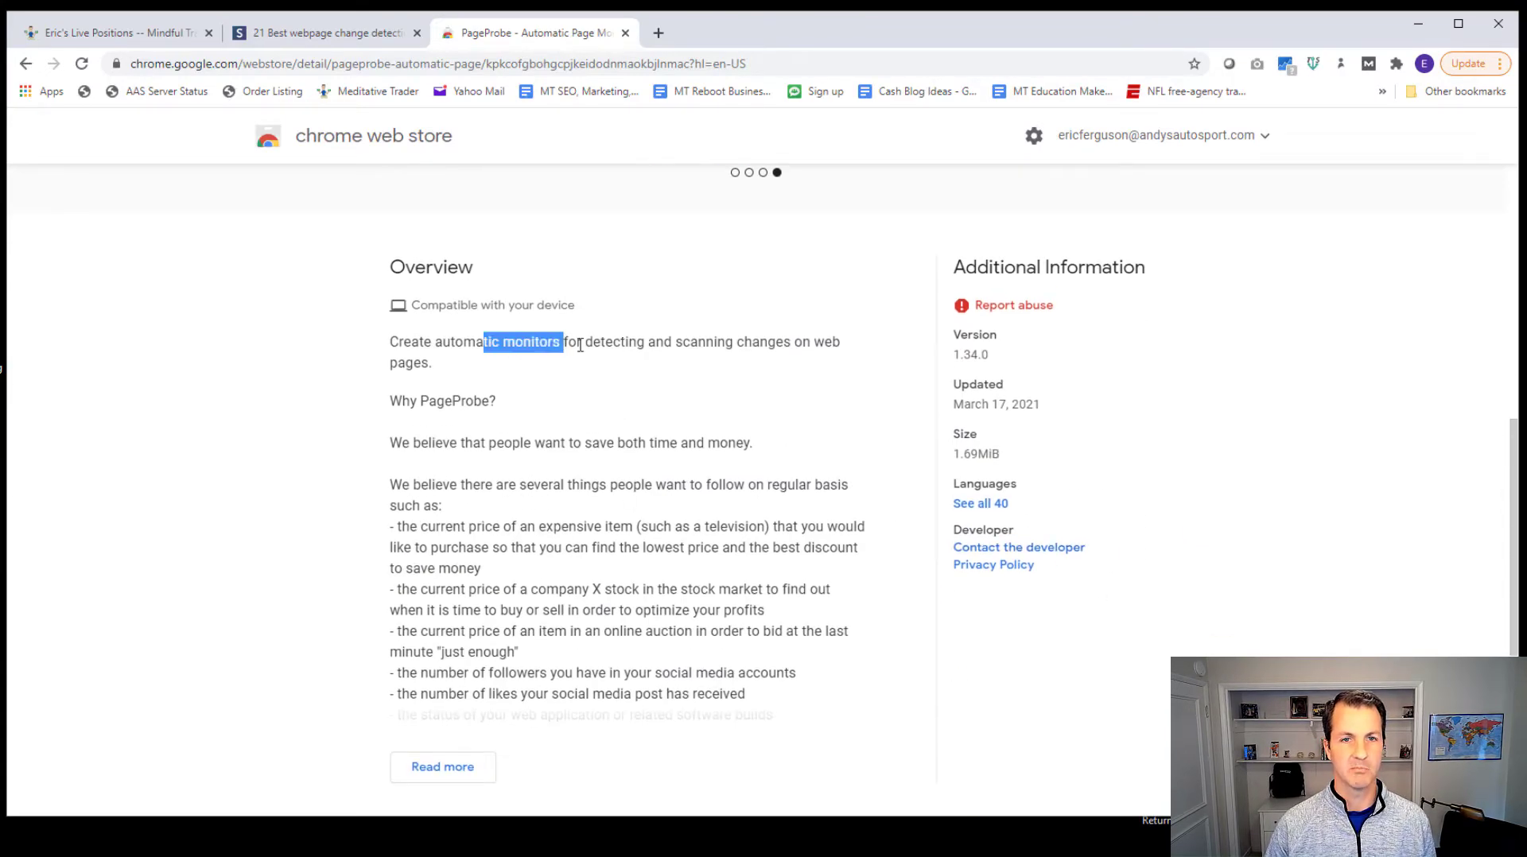
click(742, 349)
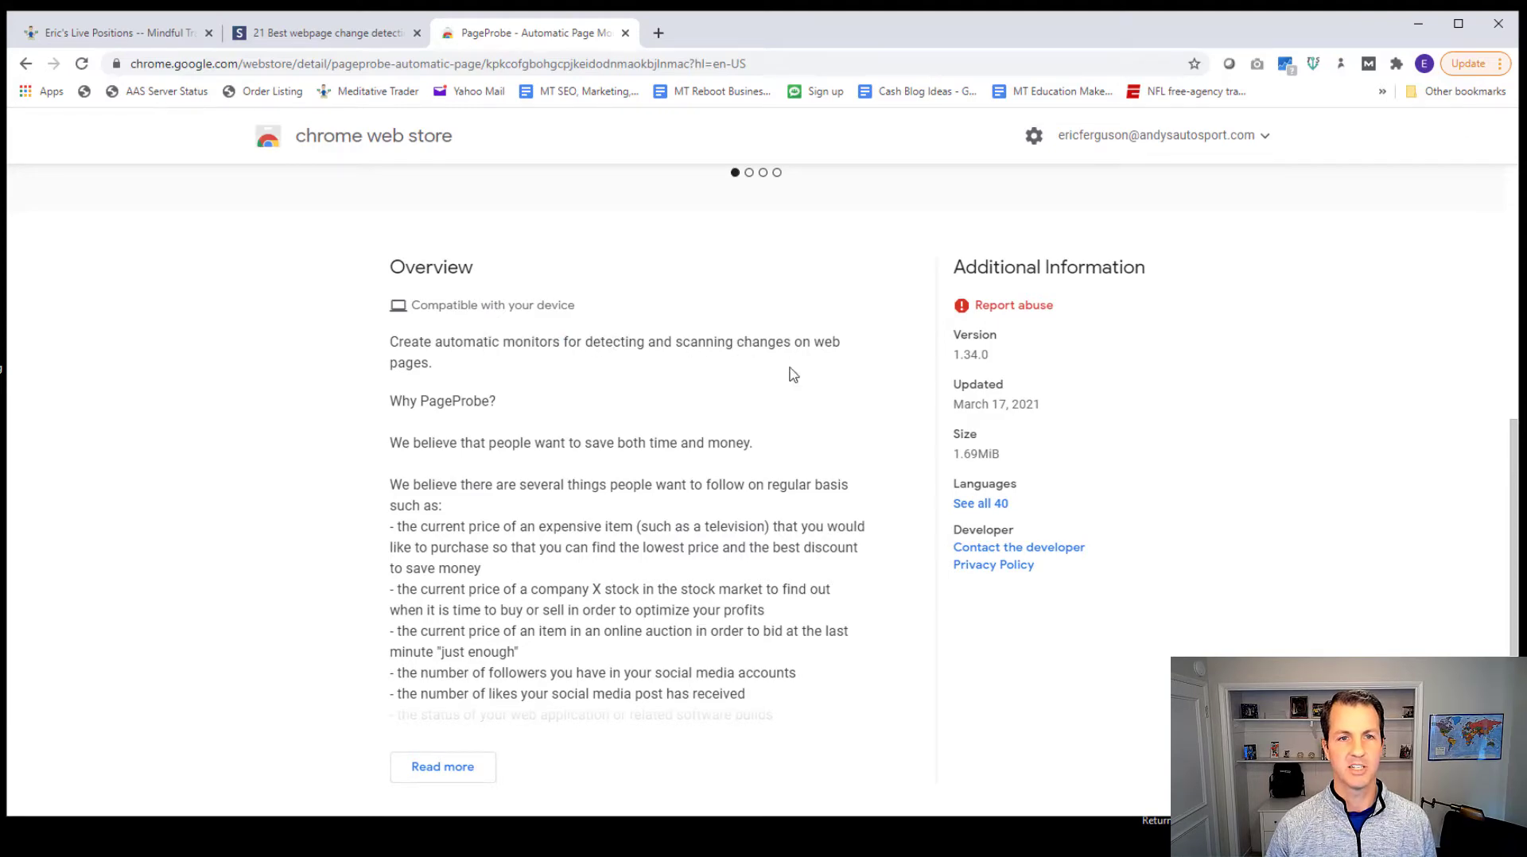
scroll(771, 482, up, 8)
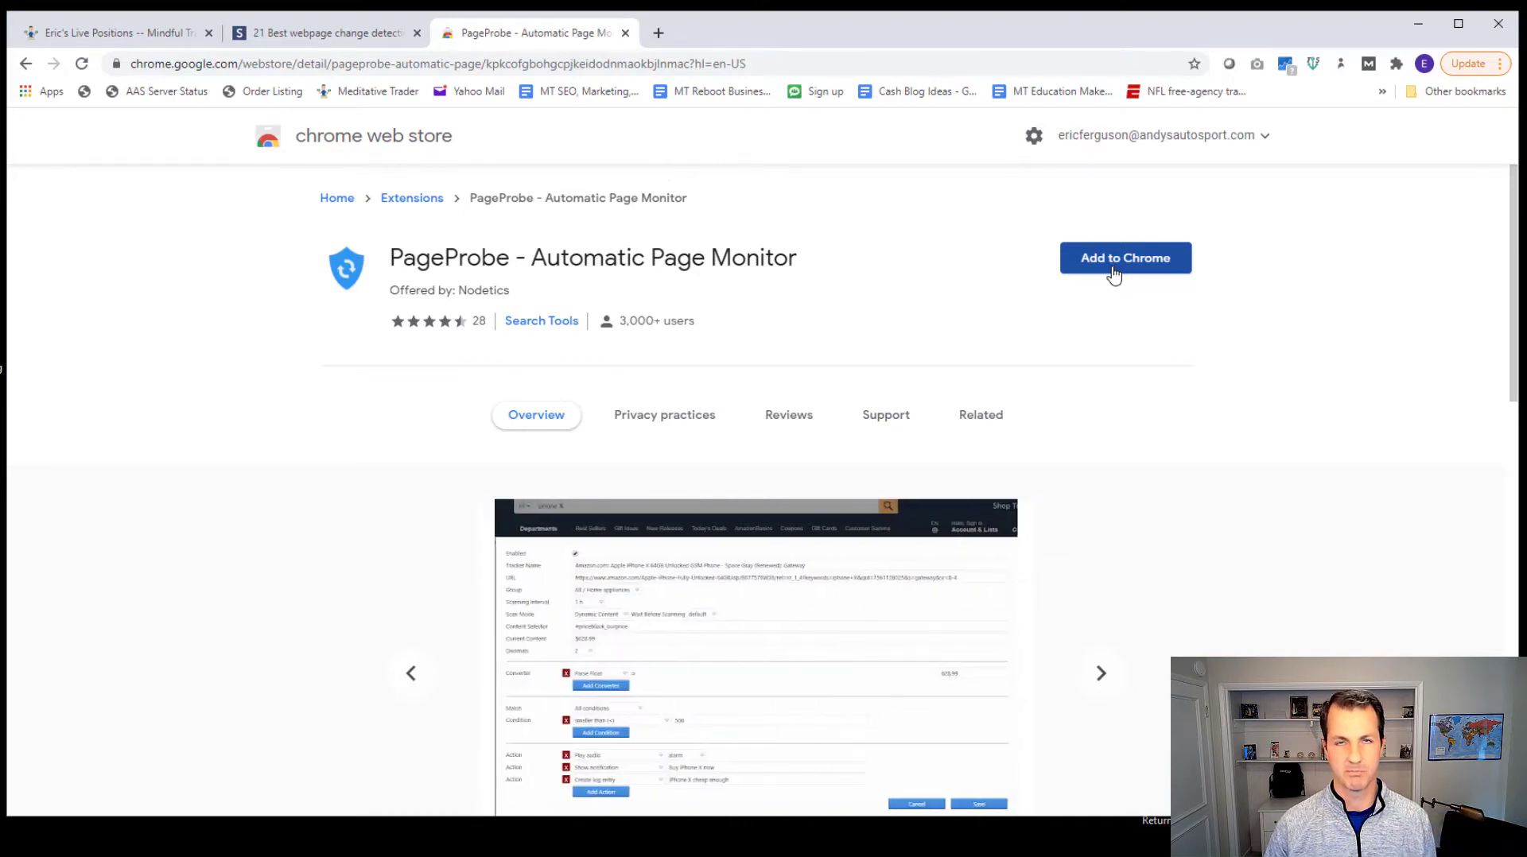
click(1113, 262)
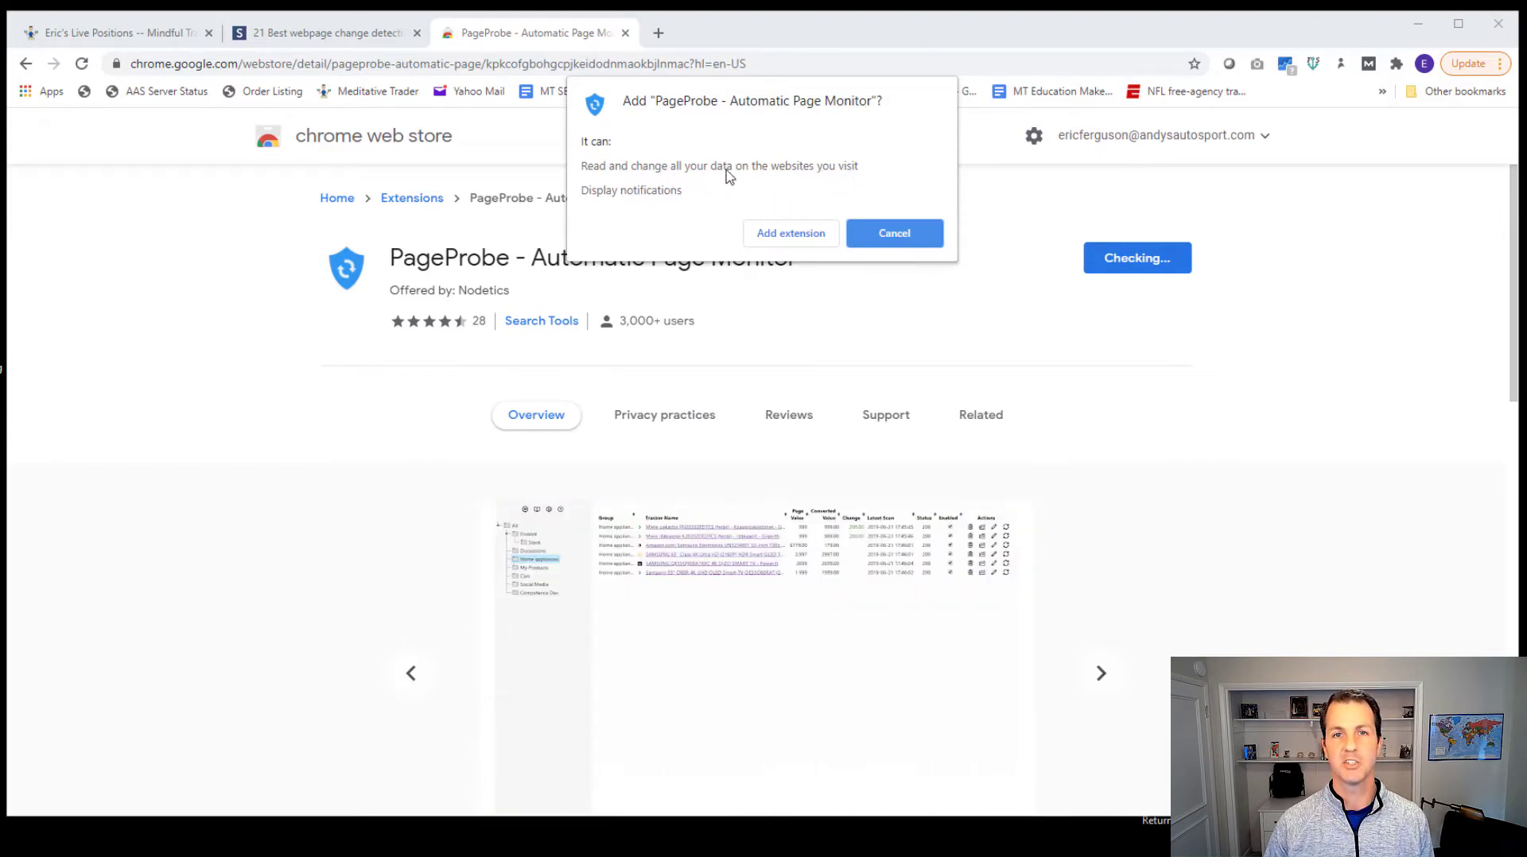
click(789, 233)
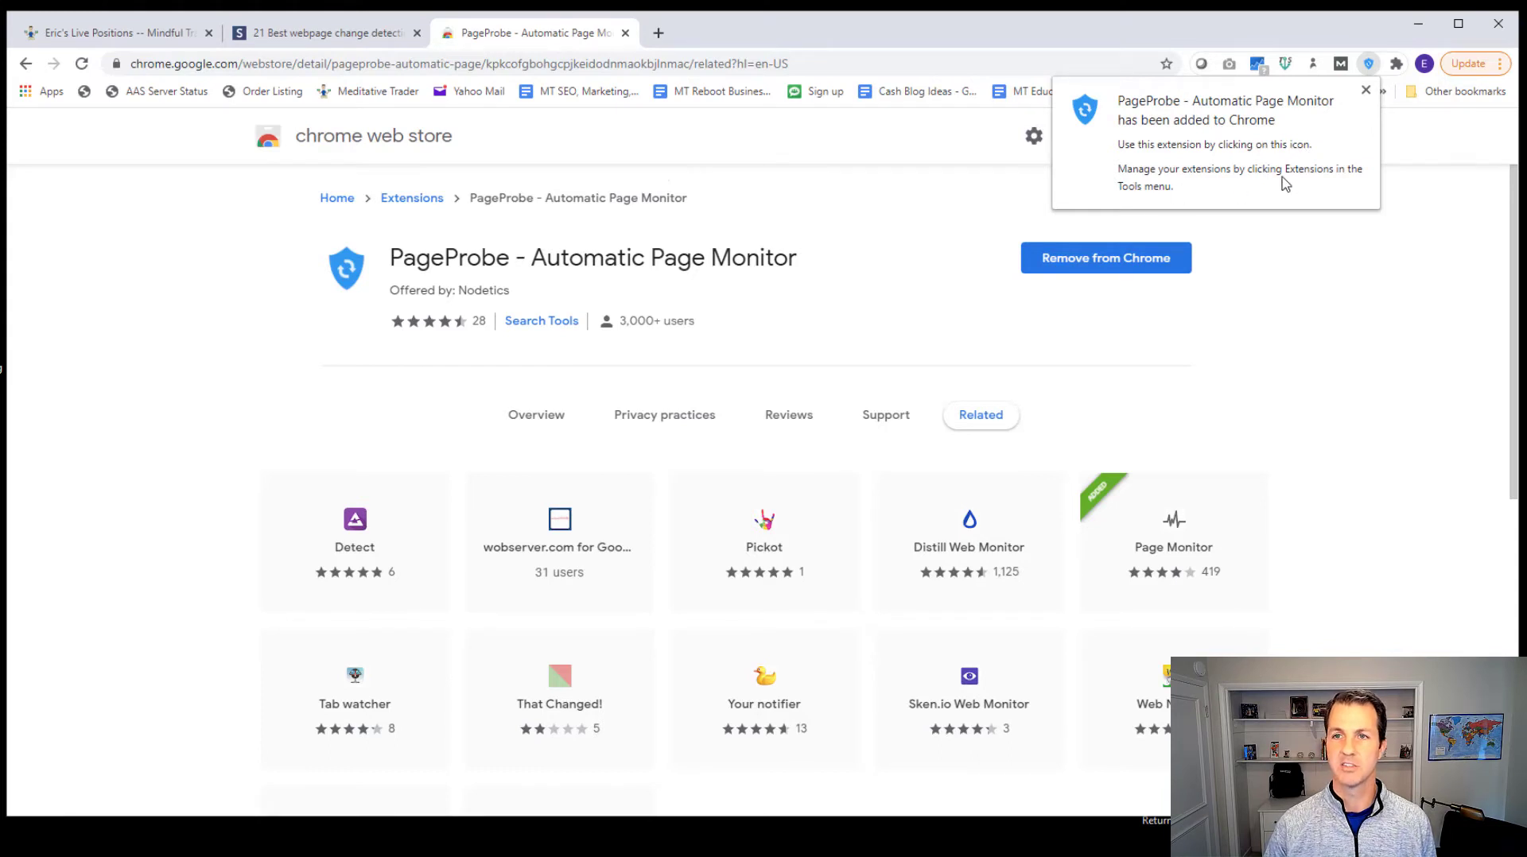
click(1366, 90)
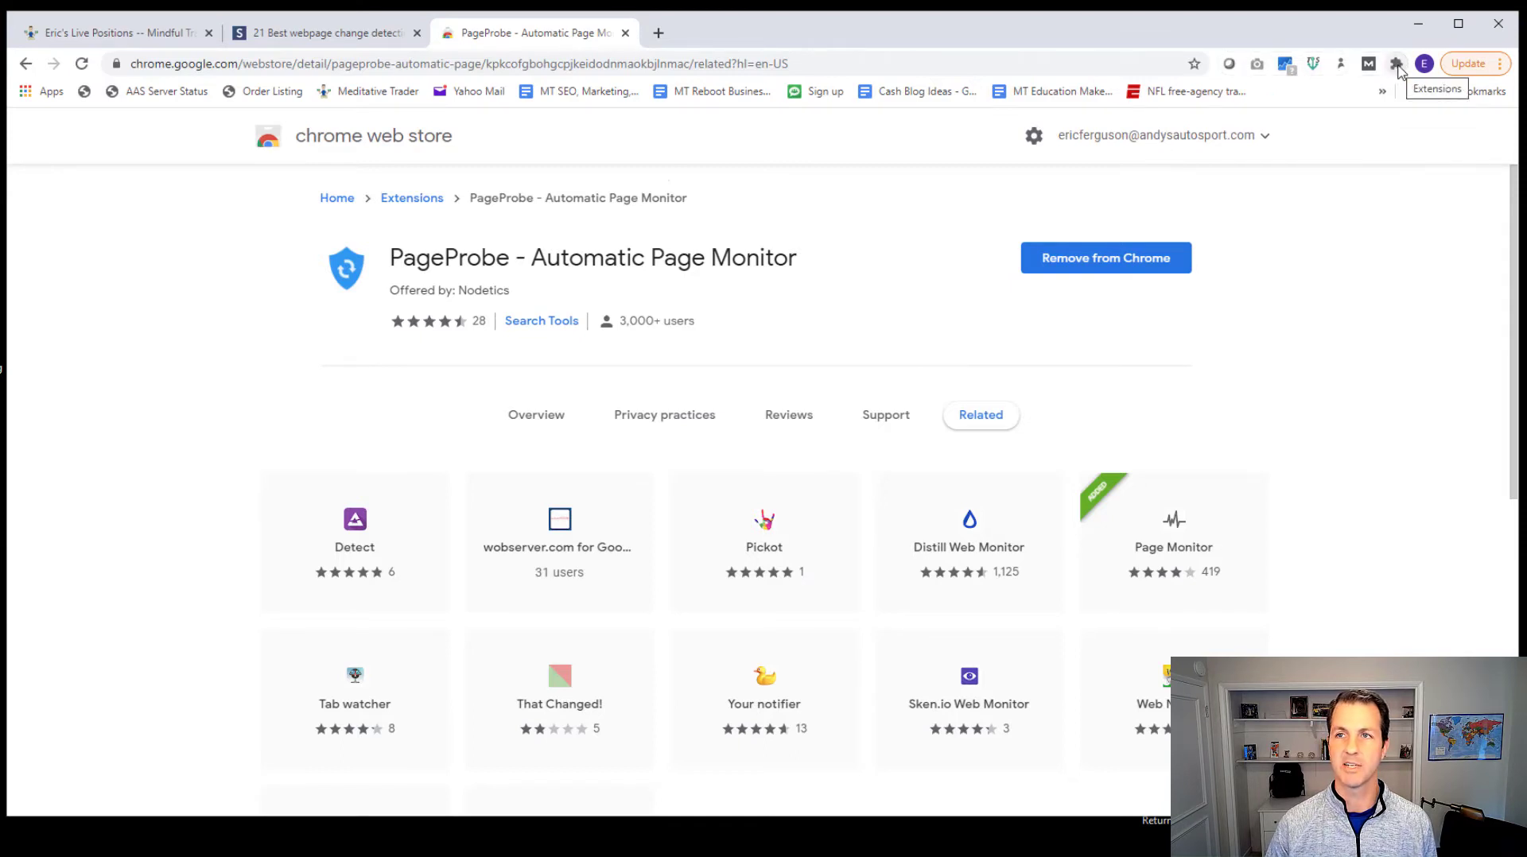
Launch the PageProbe extension and show the trackers in its General group.
click(1397, 65)
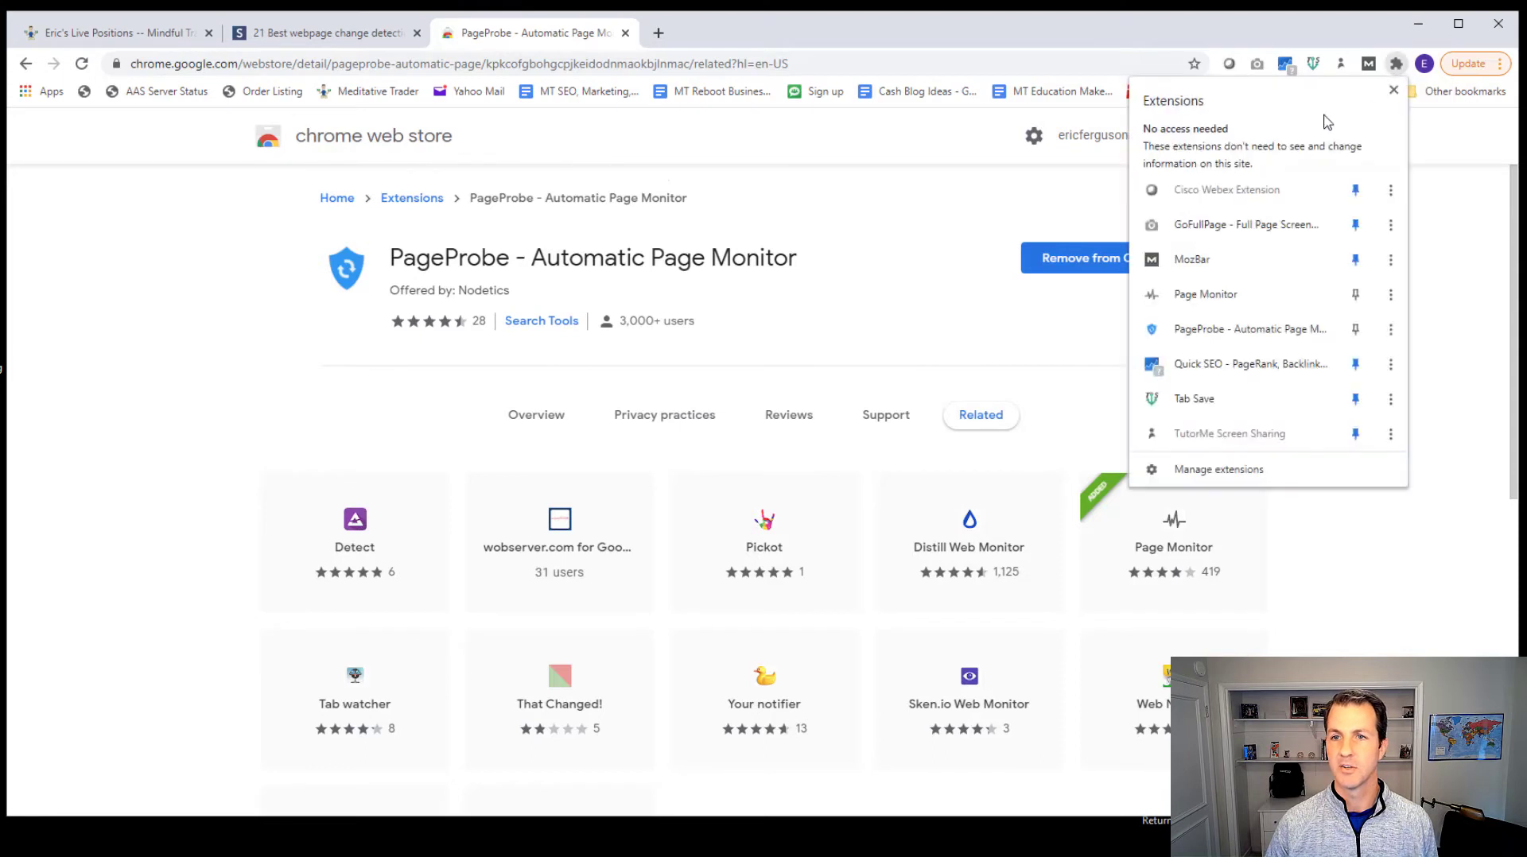
click(1228, 329)
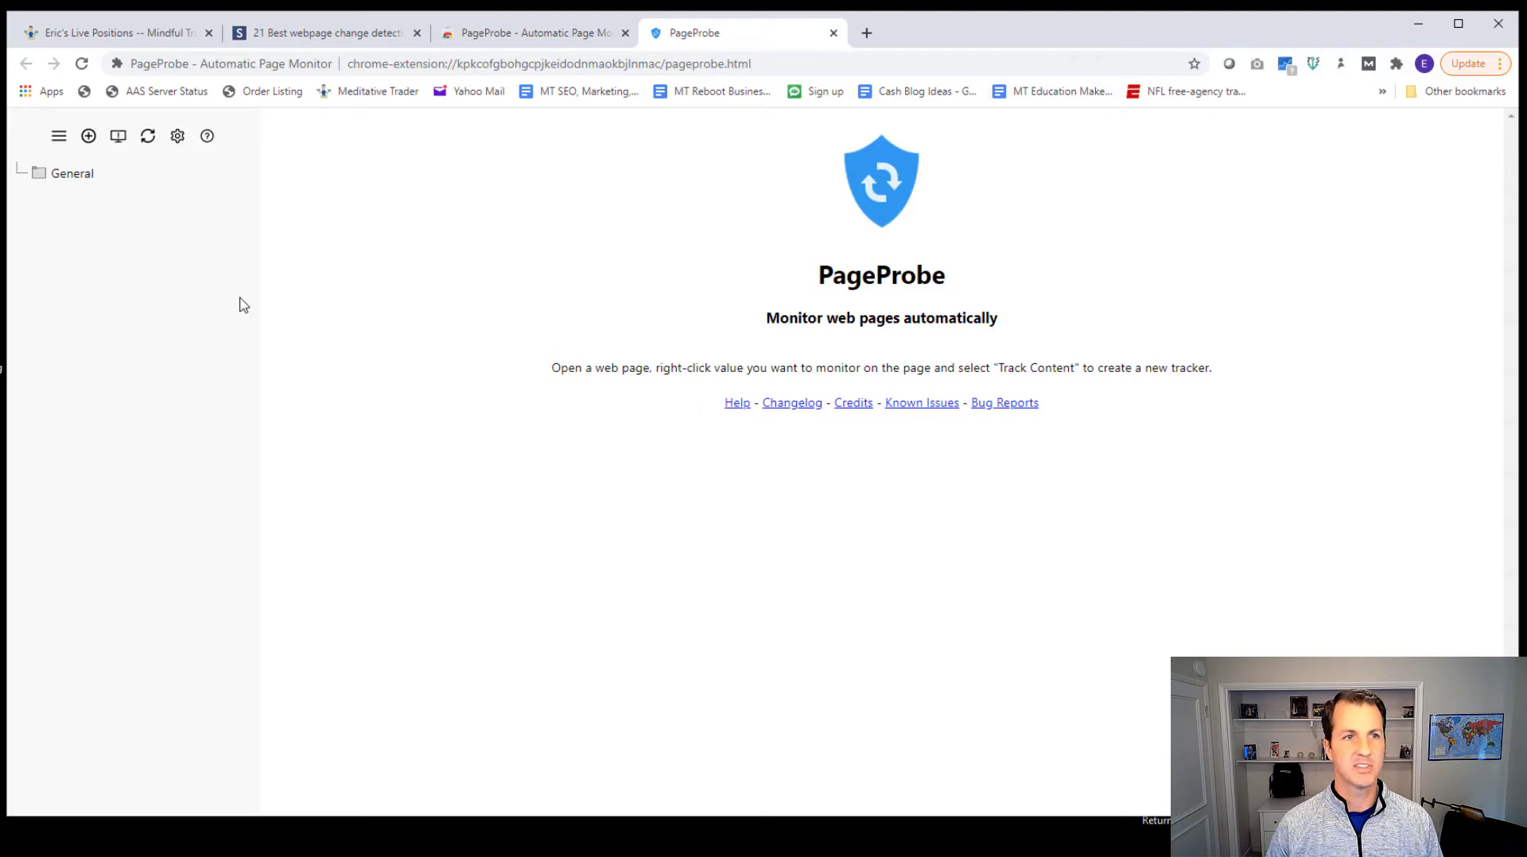
click(79, 184)
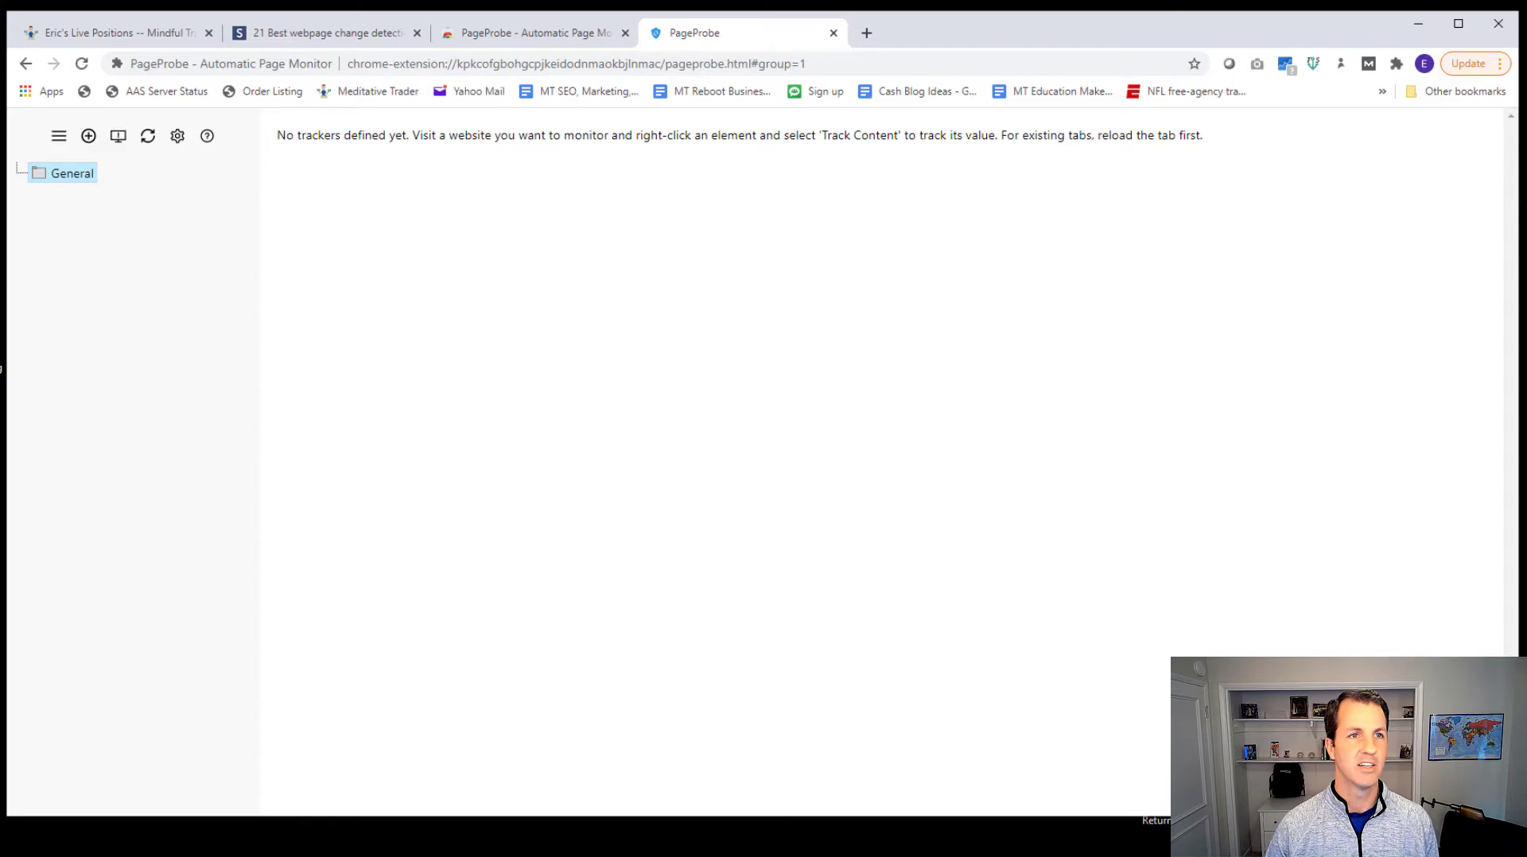
Return to the Mindful Trader live positions page, reload it and select all of its content.
click(101, 37)
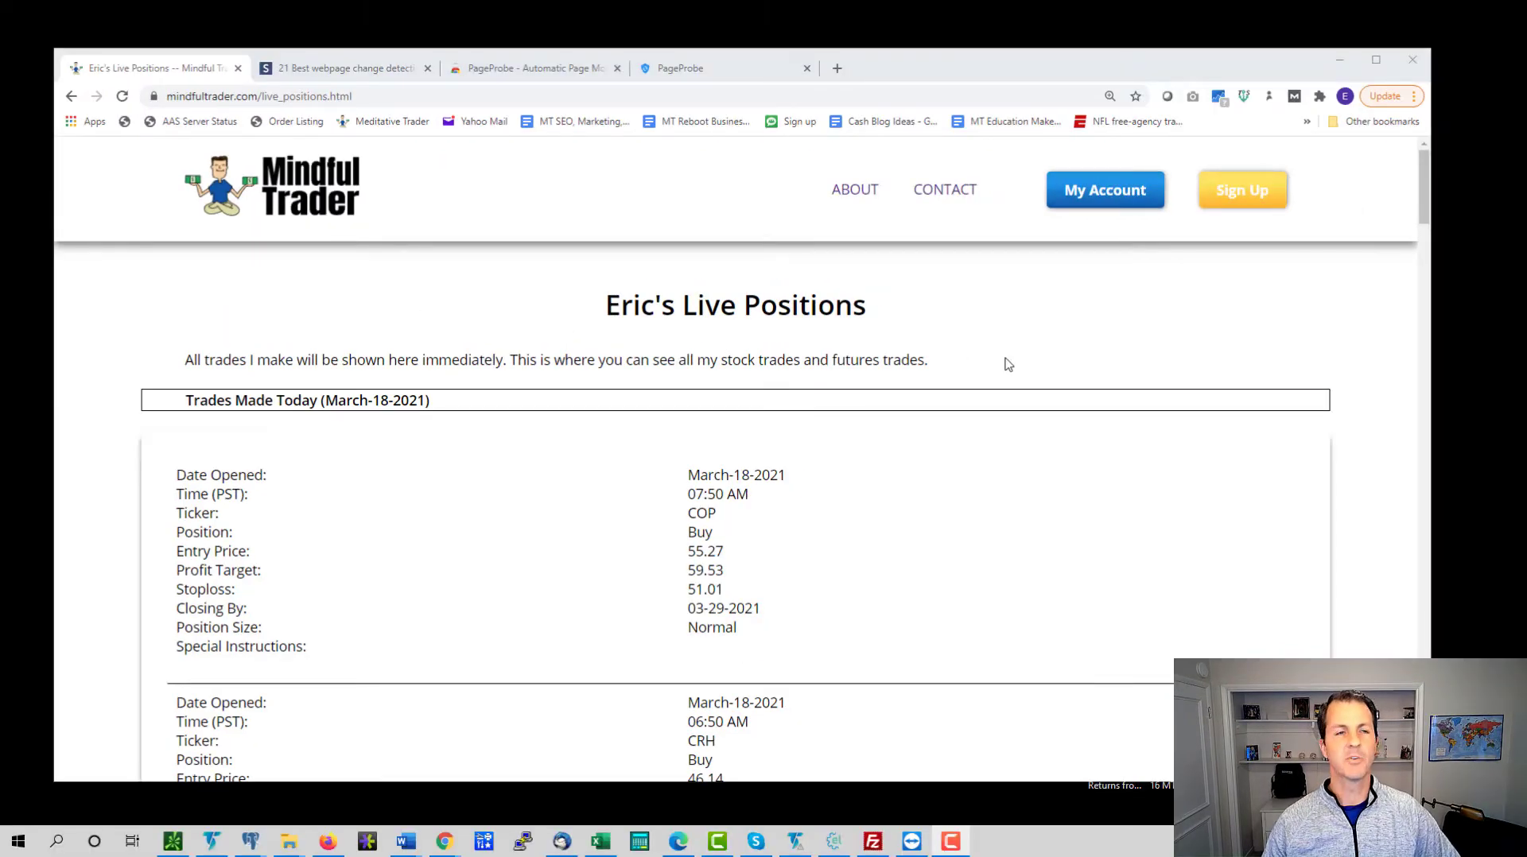
click(122, 97)
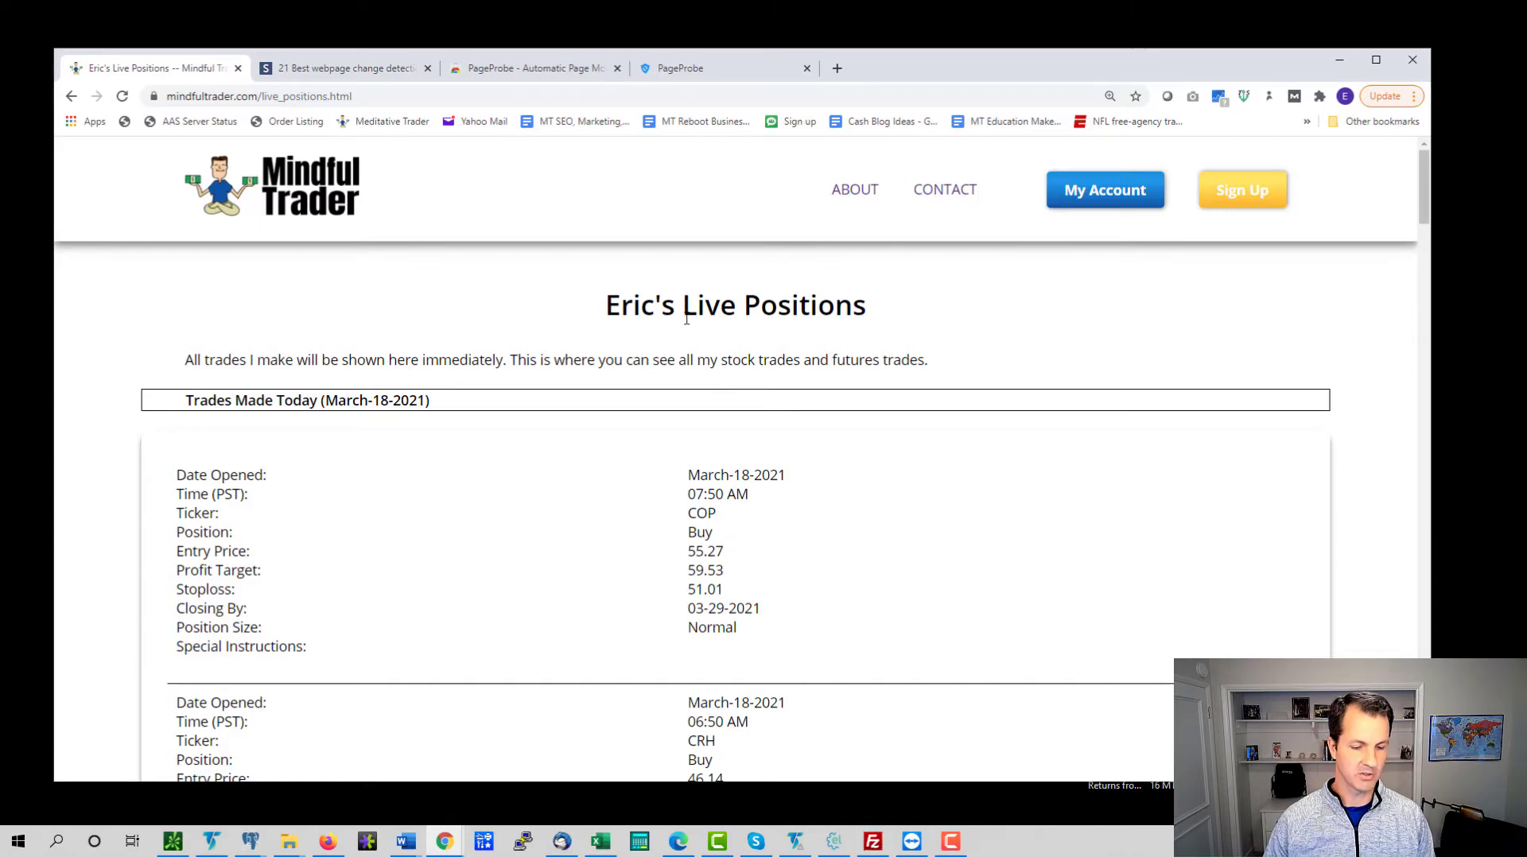
key(ctrl+a)
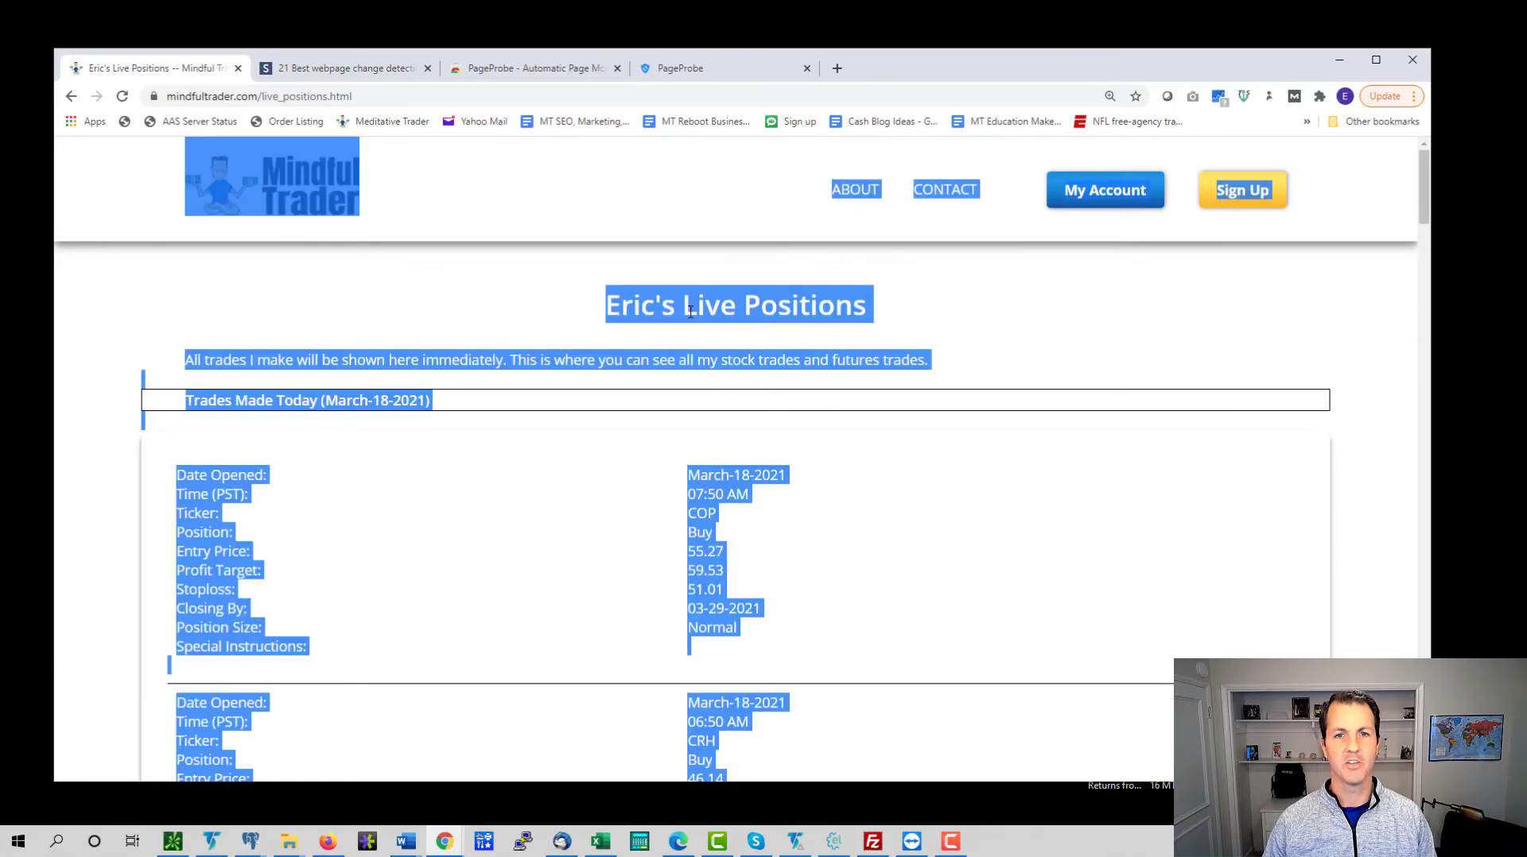
click(613, 305)
drag(607, 304, 294, 792)
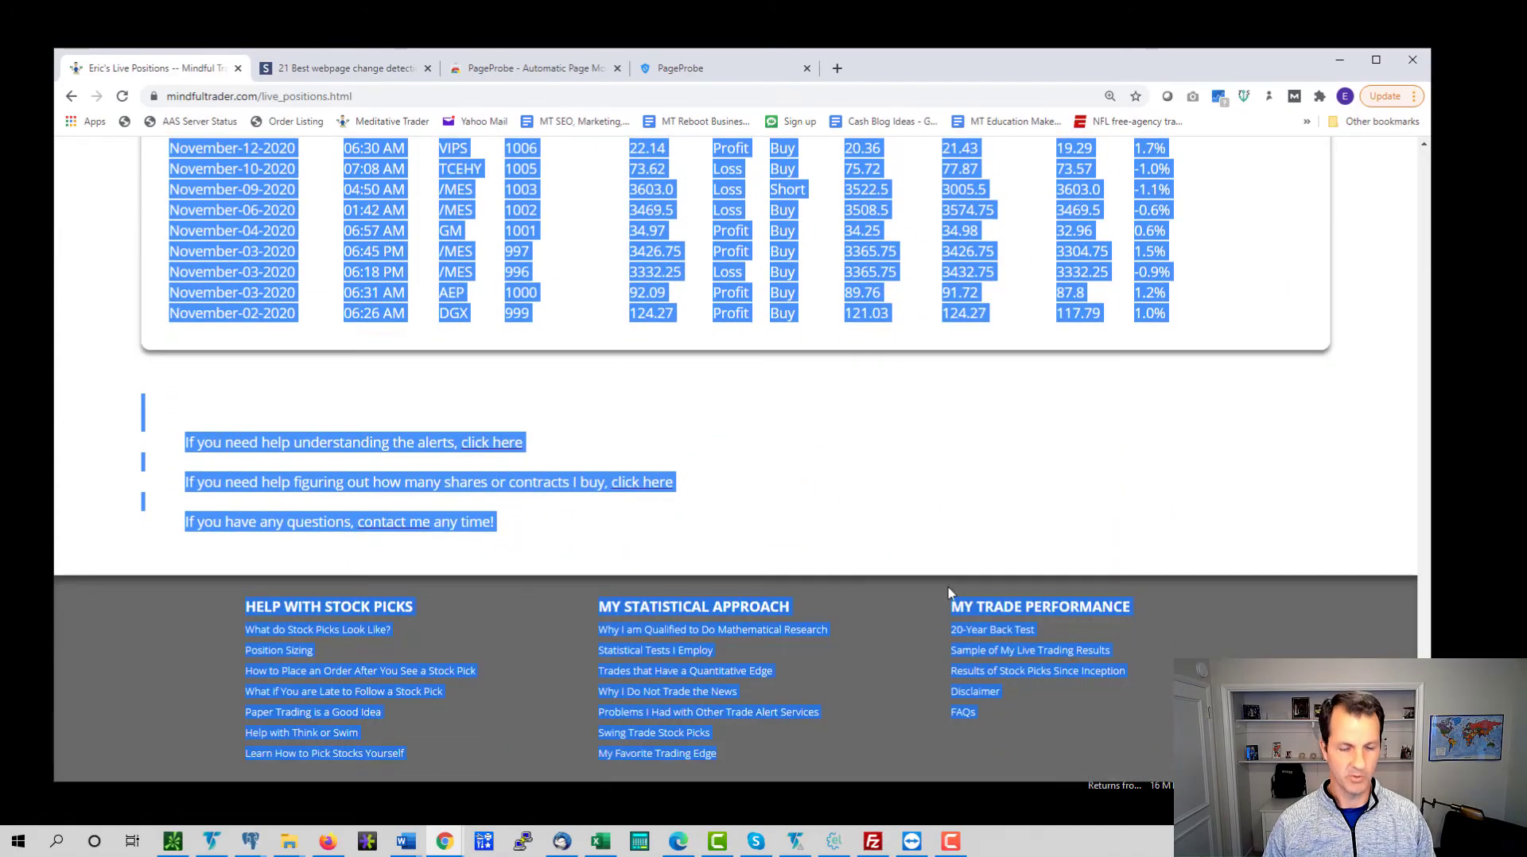
key(Home)
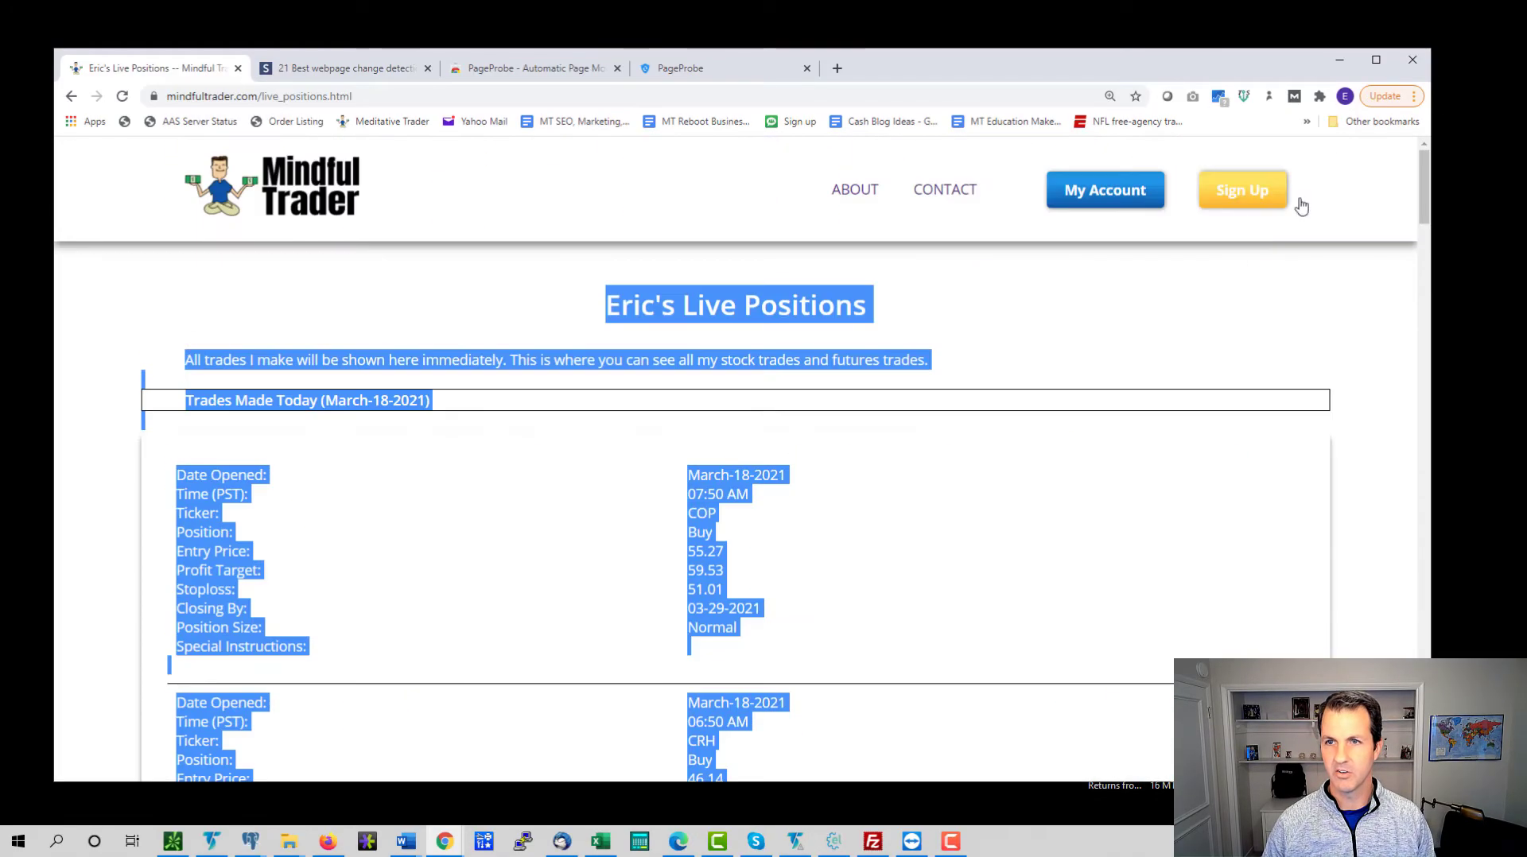
Start a PageProbe content tracker for the selected page content and set its scanning interval to every 30 s.
right_click(755, 305)
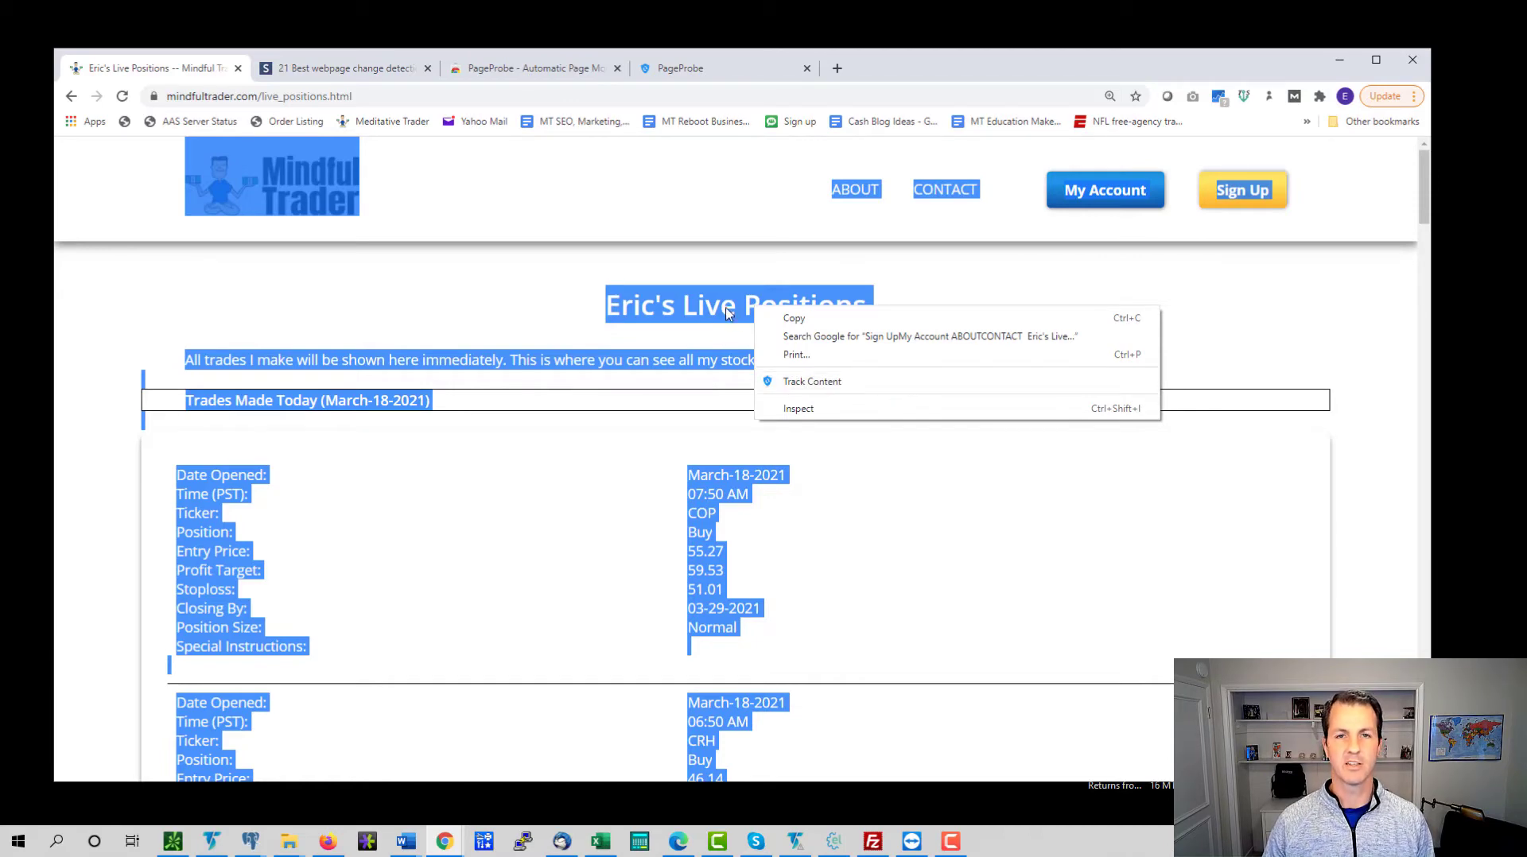
click(859, 389)
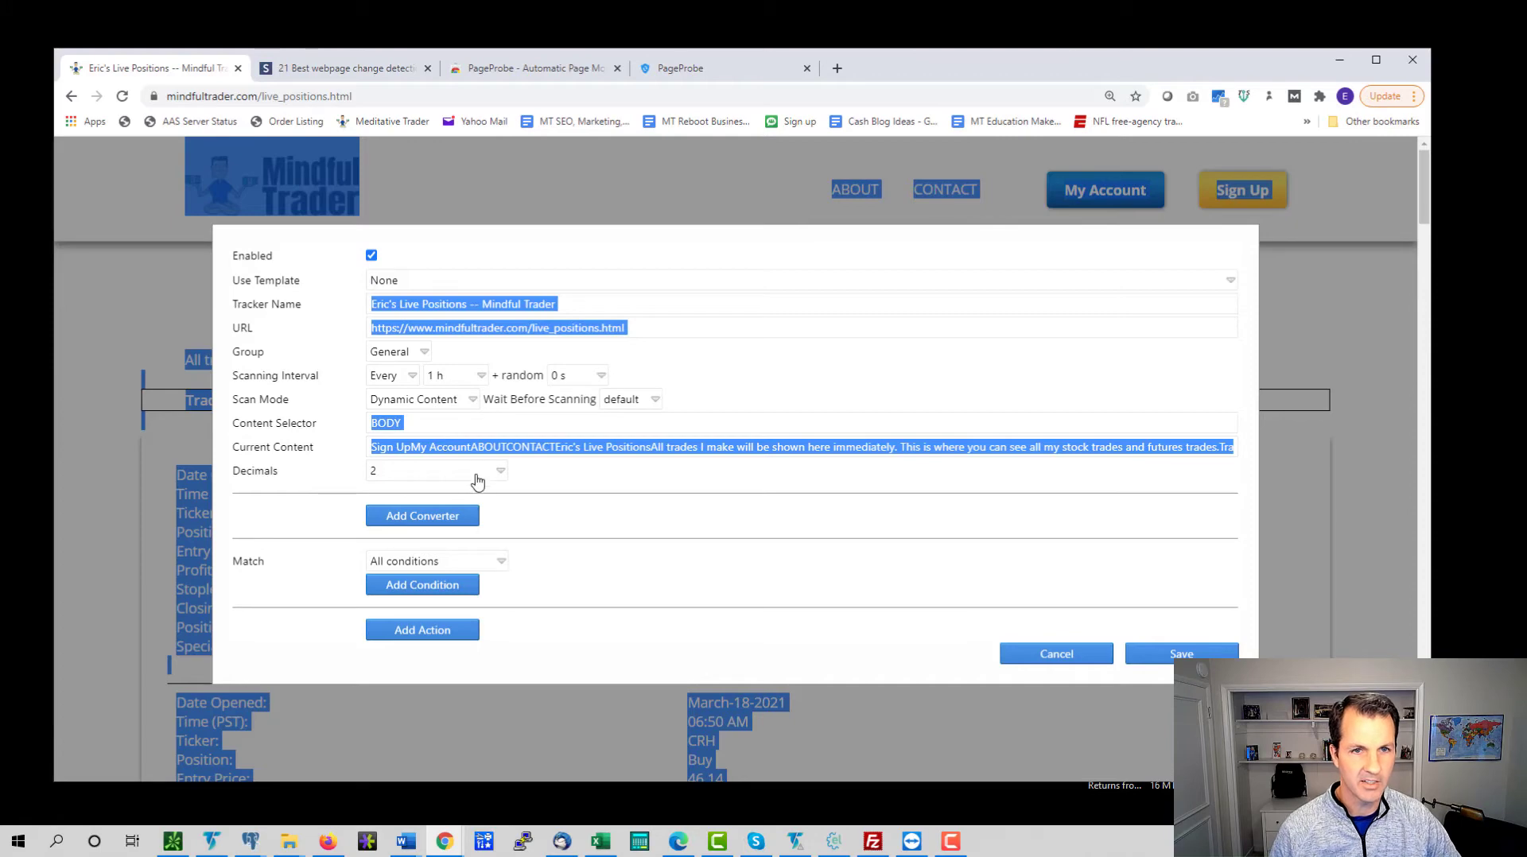
click(477, 382)
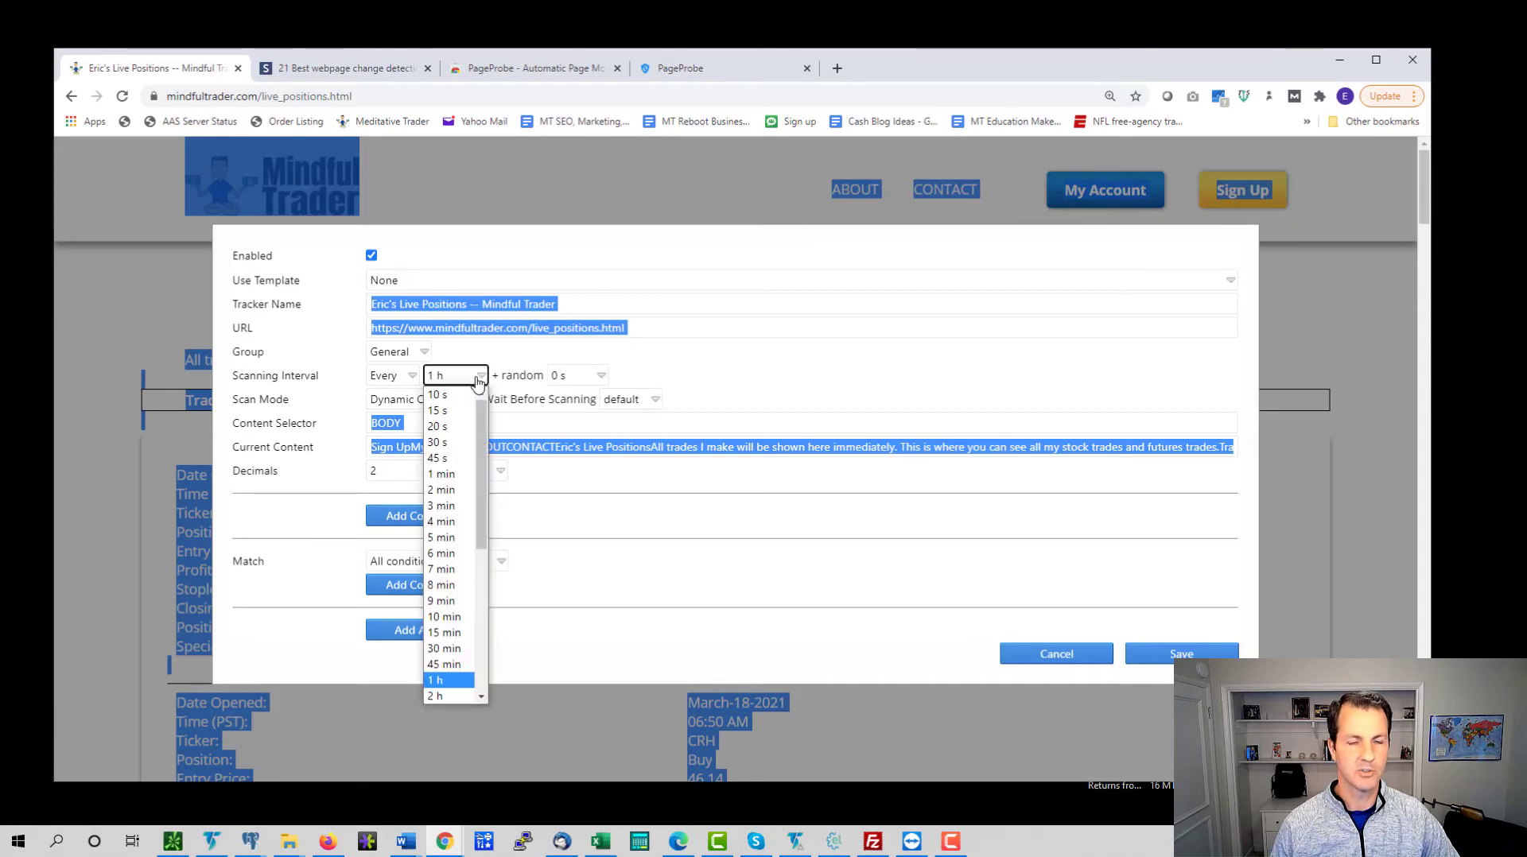
click(456, 447)
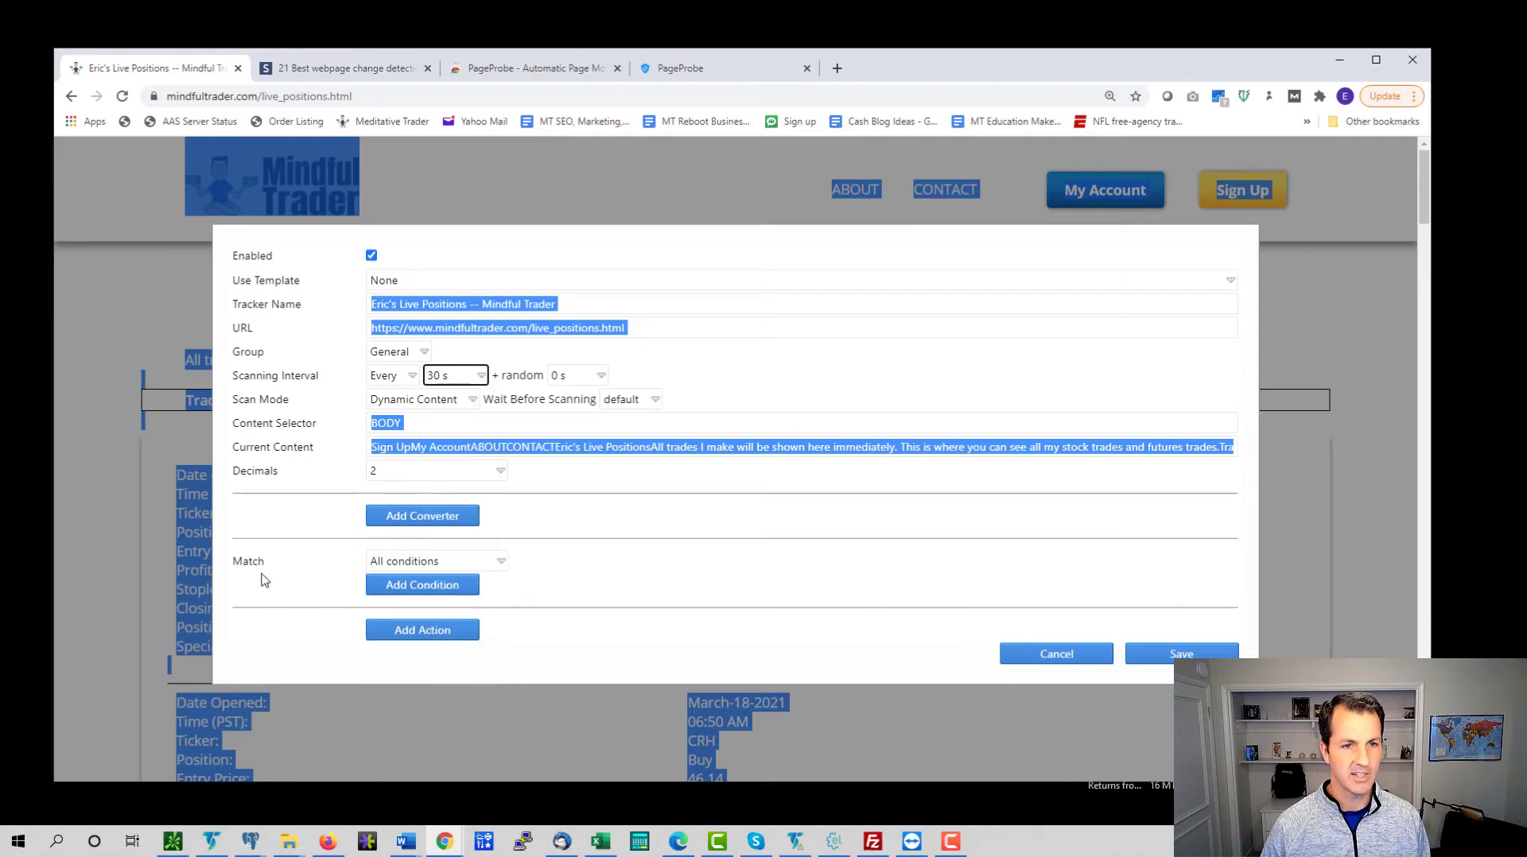
Add a Play Audio action with the alarm sound and a Show Notification action to the tracker, and save it.
click(430, 636)
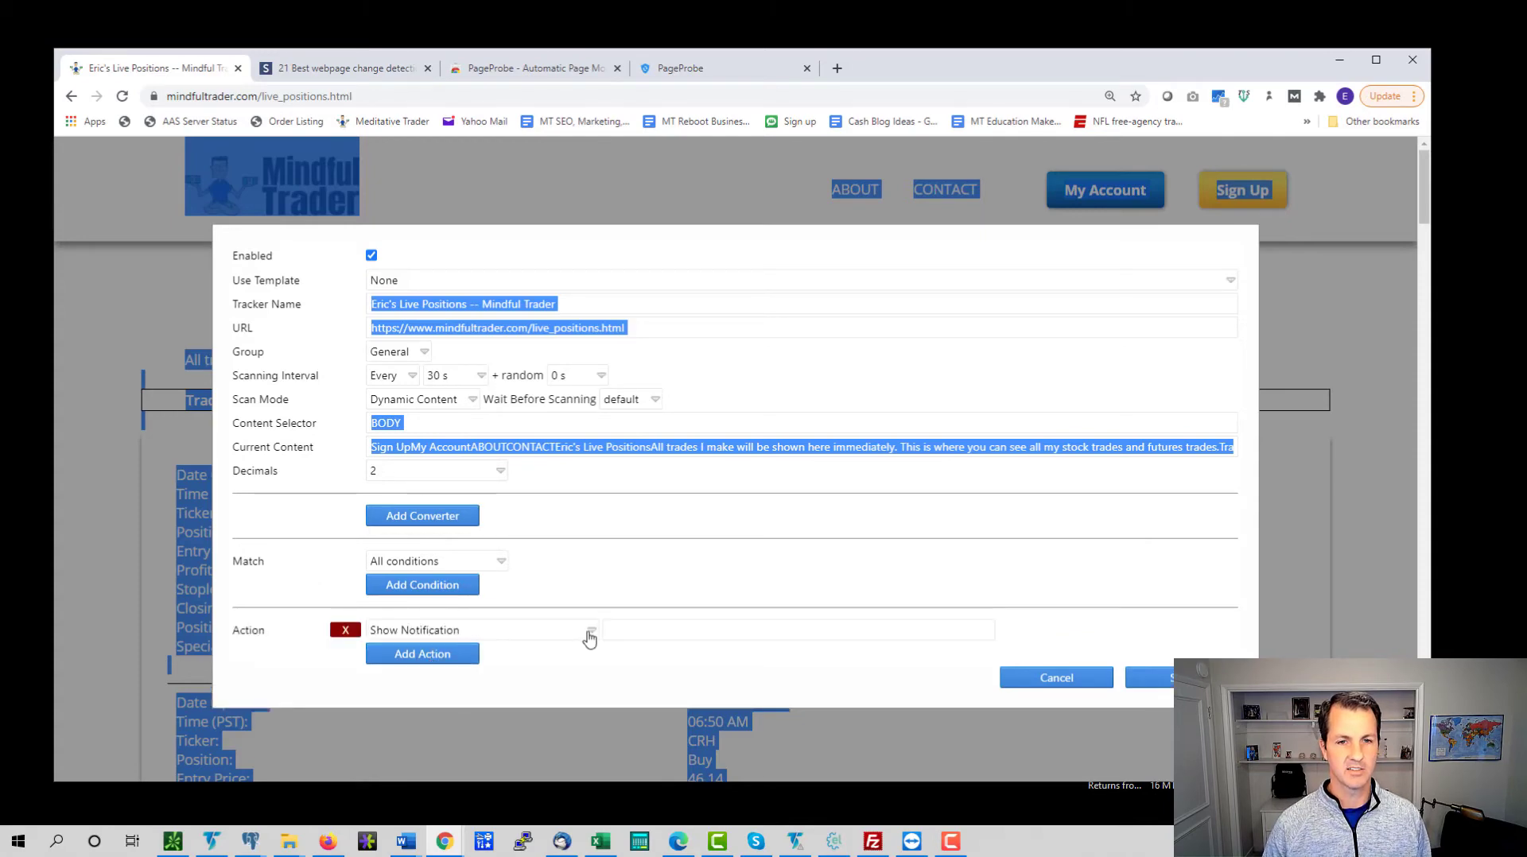
click(590, 634)
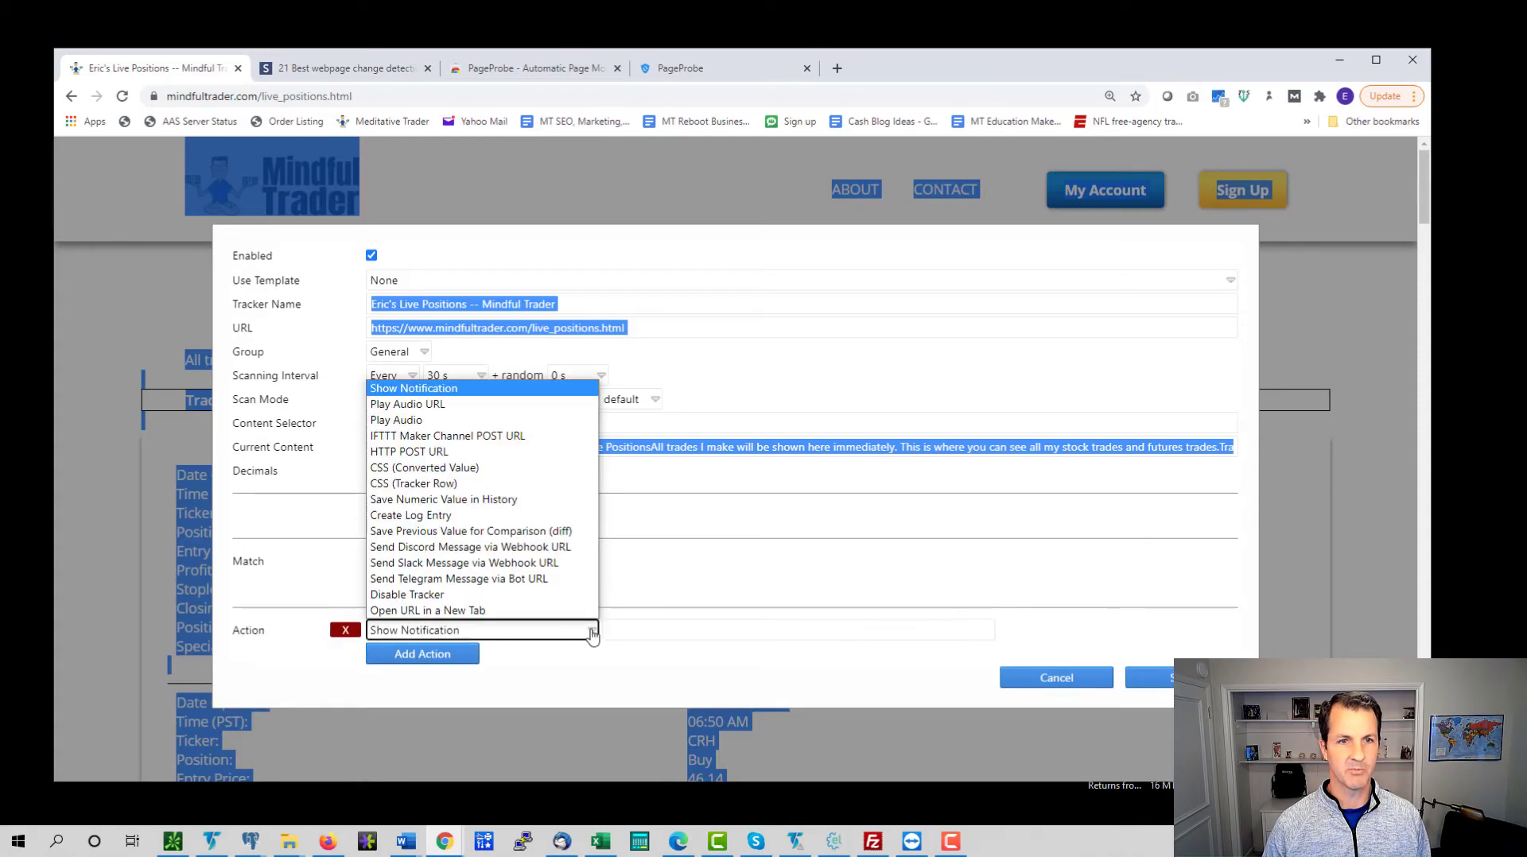
click(494, 421)
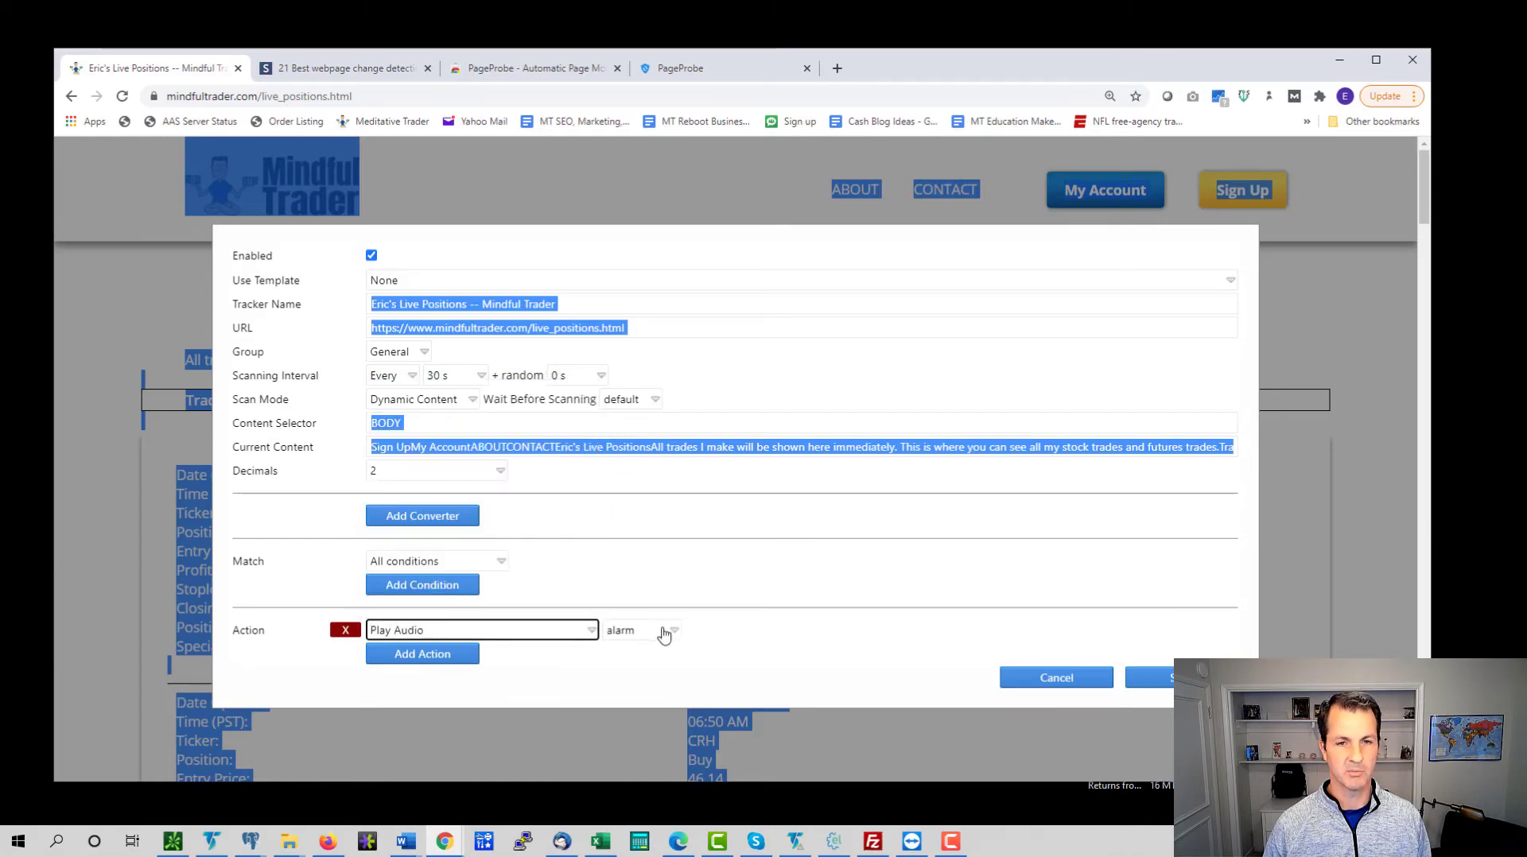
click(439, 656)
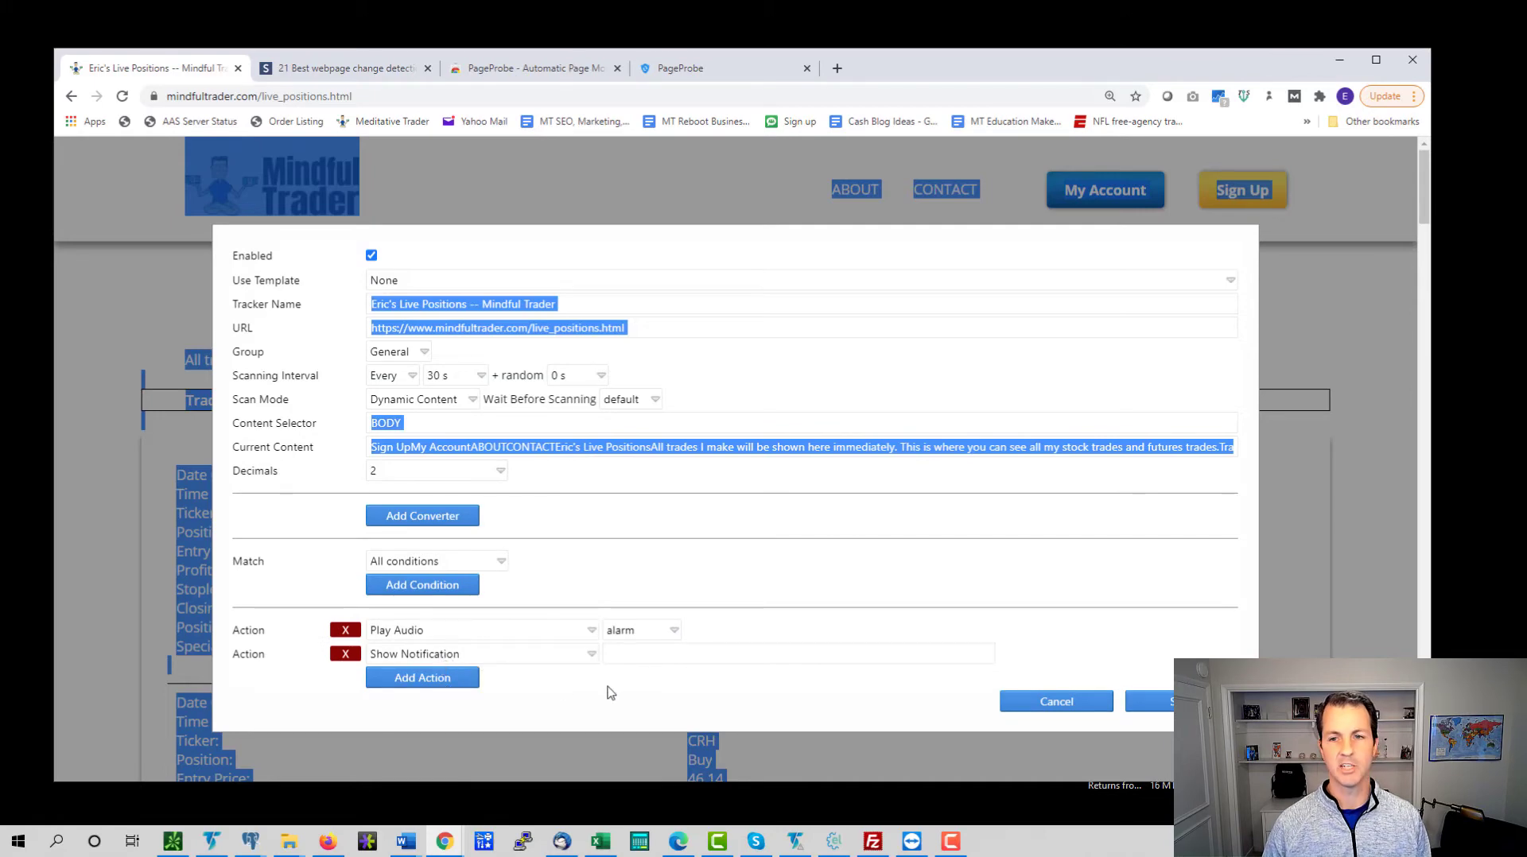
click(1157, 703)
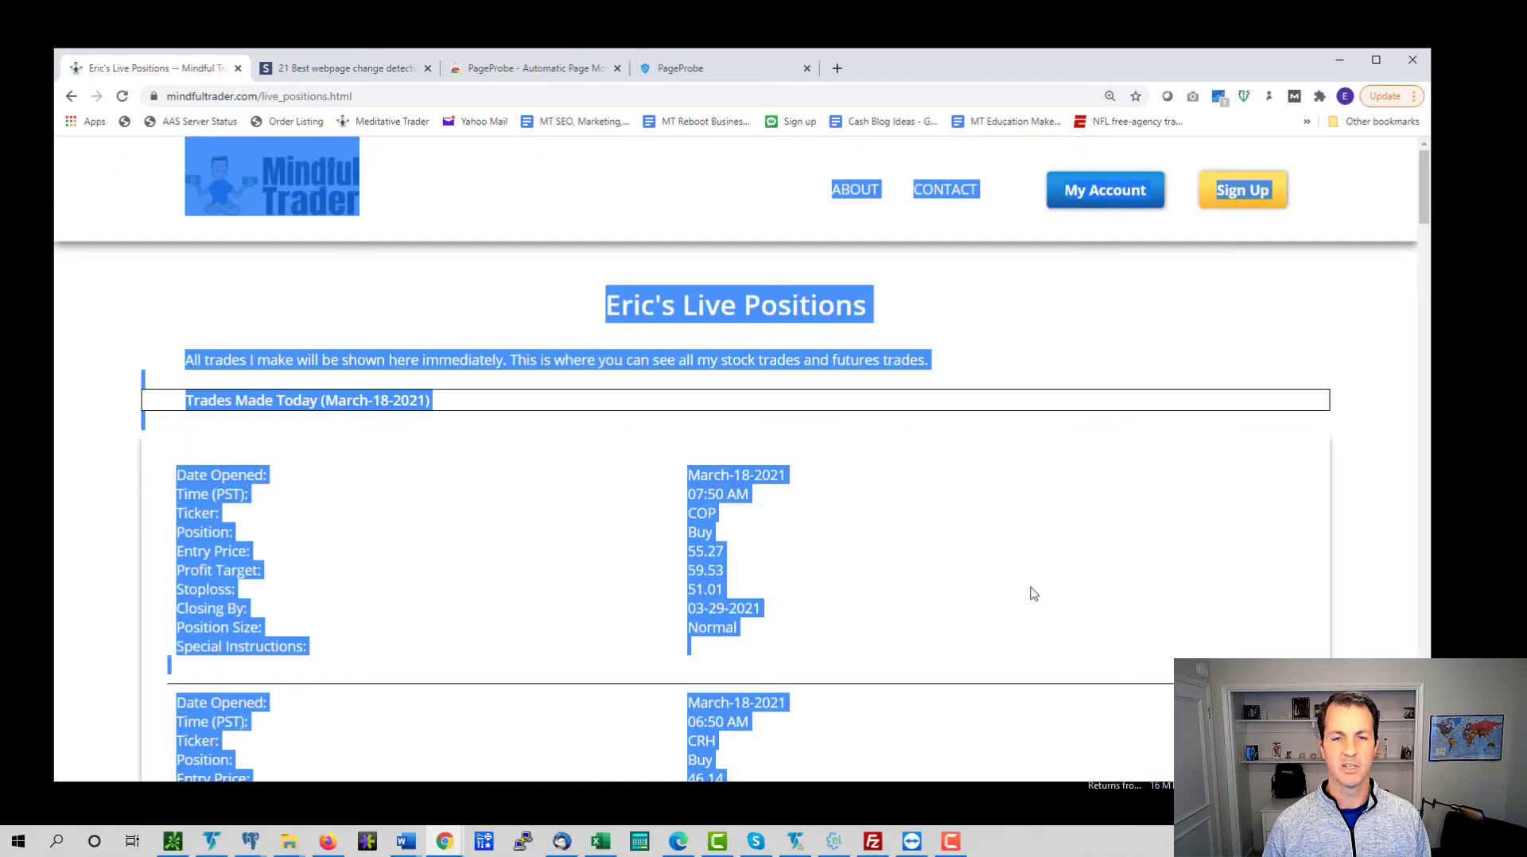
click(772, 497)
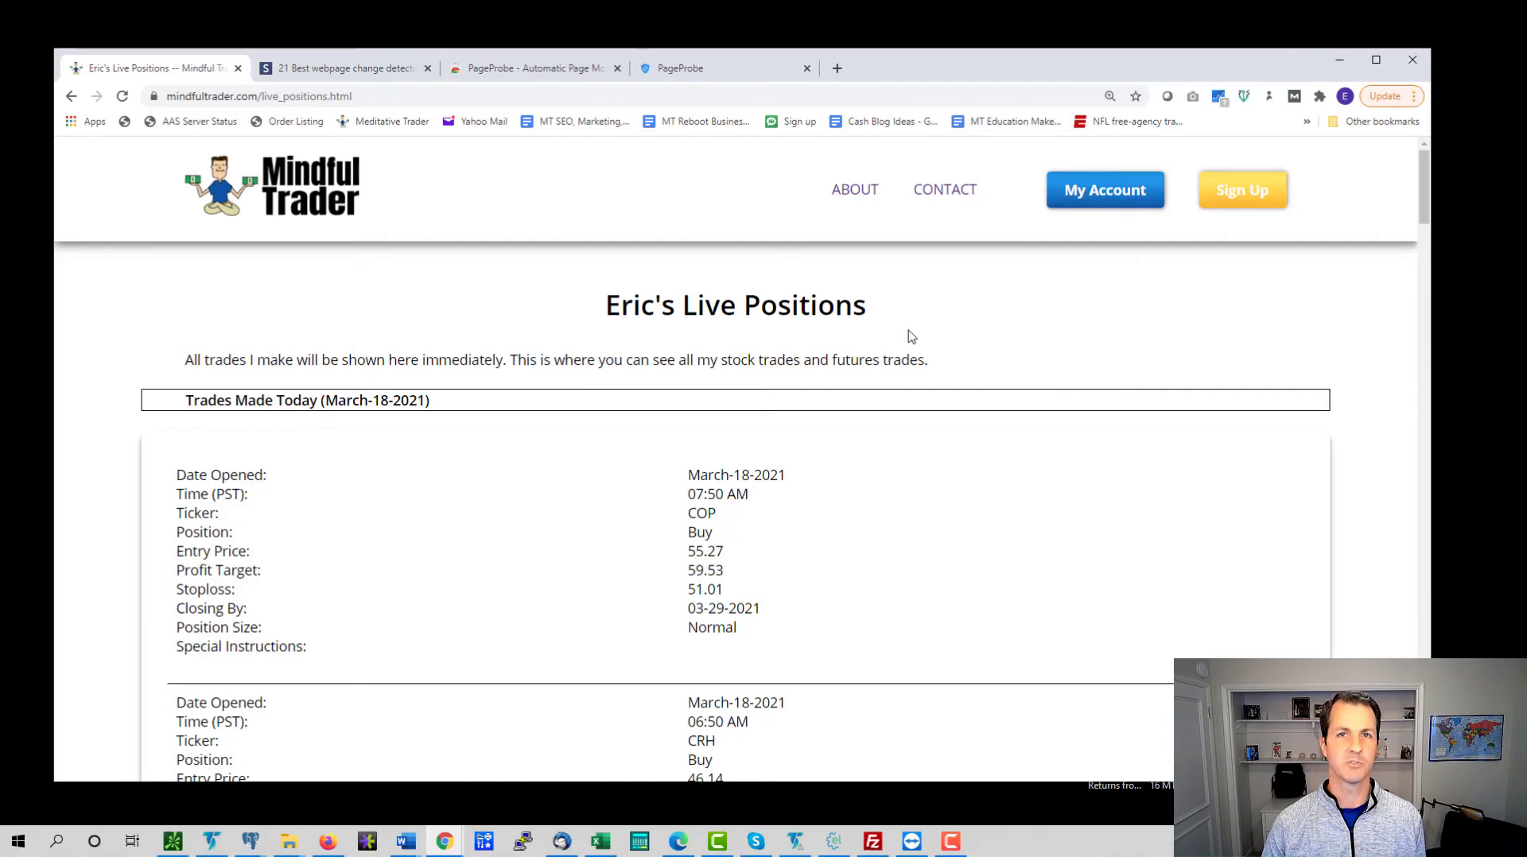
Show the General group's trackers in PageProbe and compare the saved tracker with the Mindful Trader live positions page.
click(751, 69)
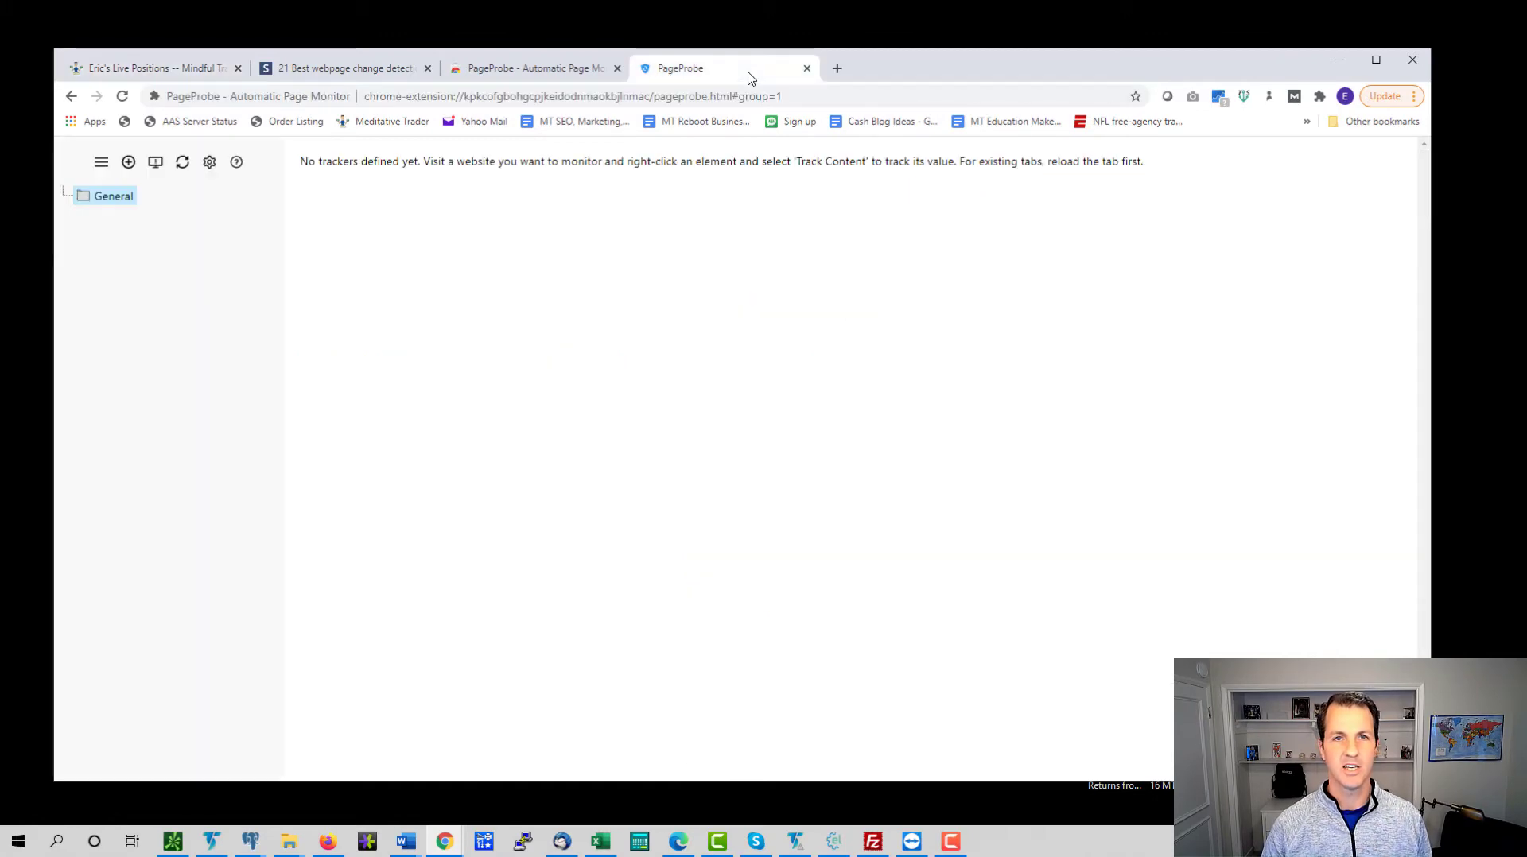
click(105, 199)
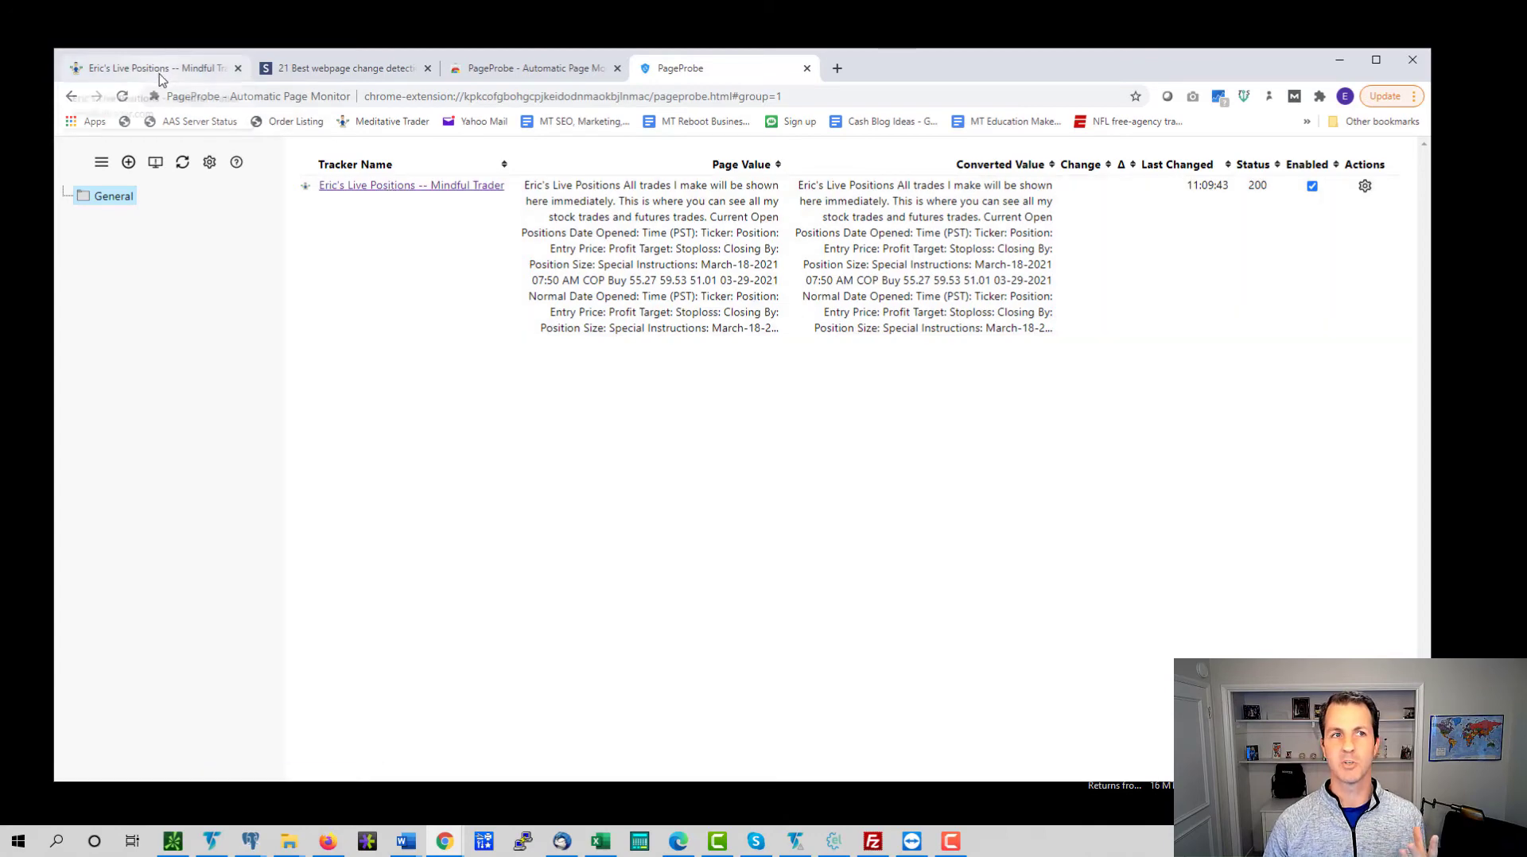
click(159, 70)
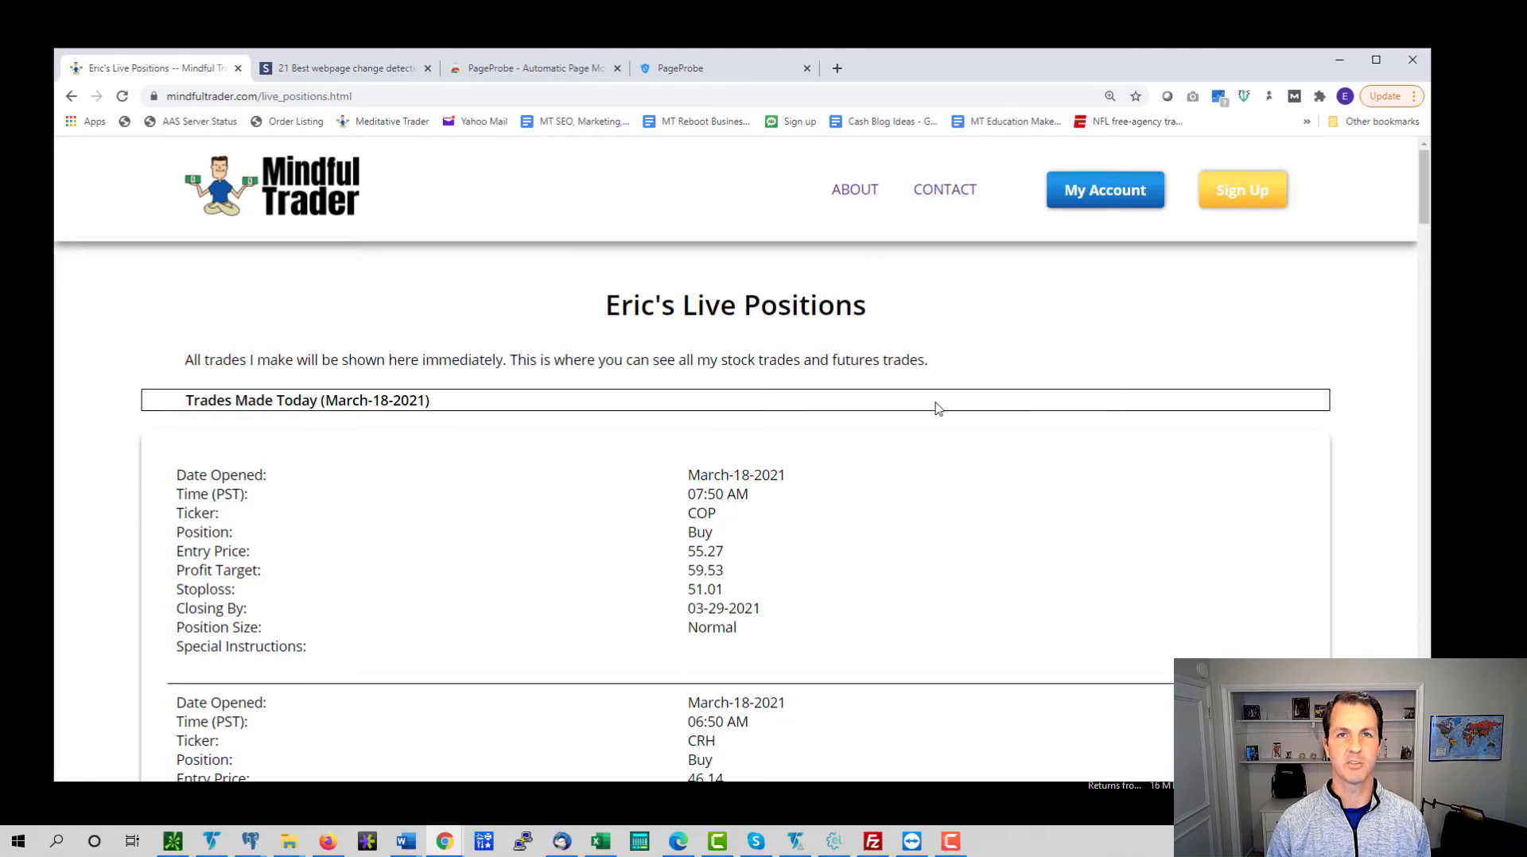
click(689, 73)
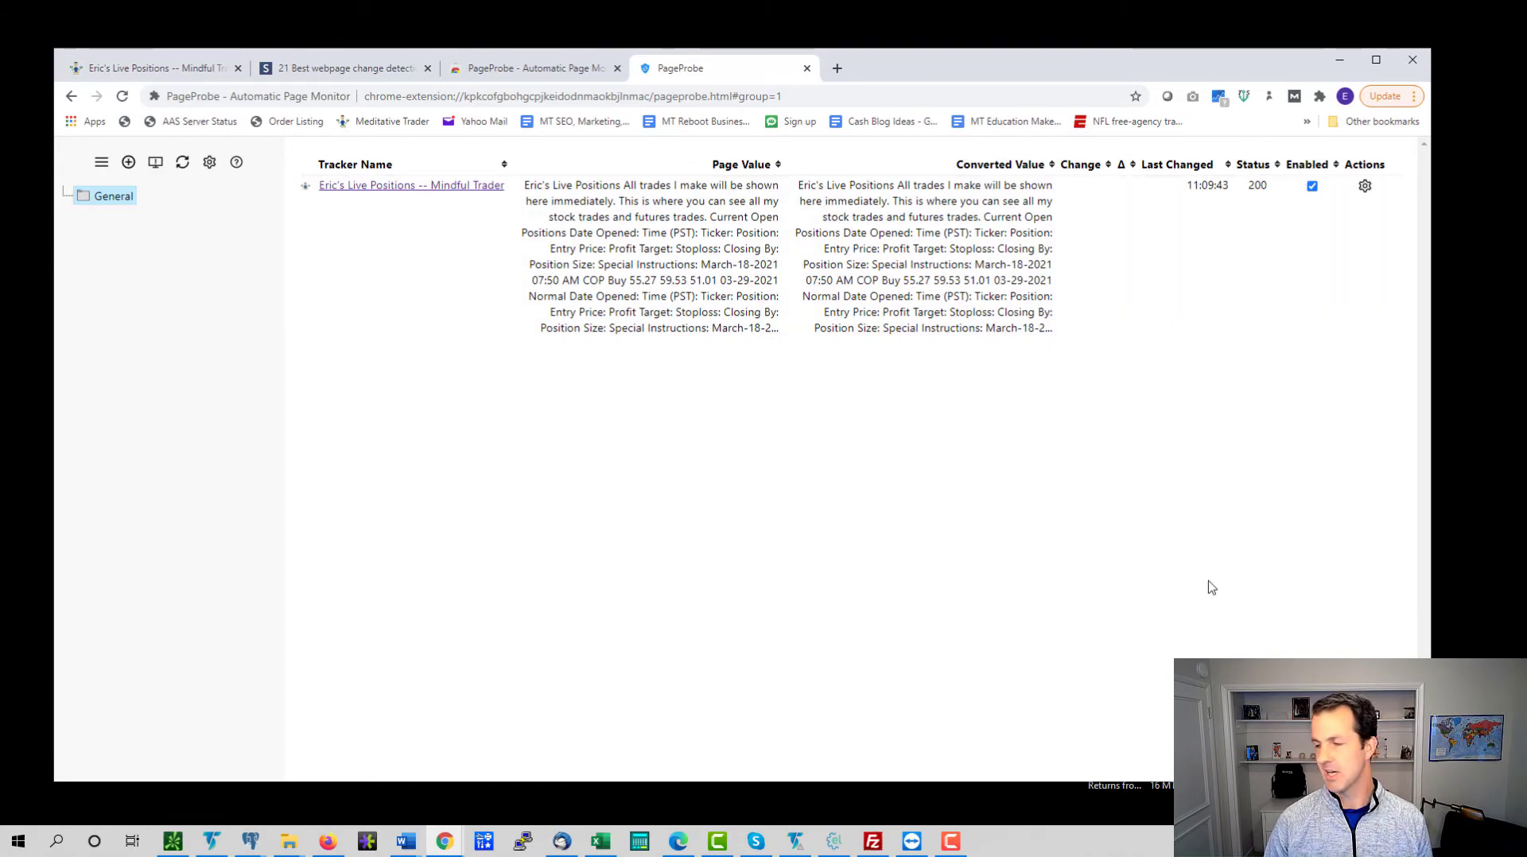
Find tsla on the Mindful Trader live positions page and select the 870.0 value in its February-08-2021 row.
click(139, 73)
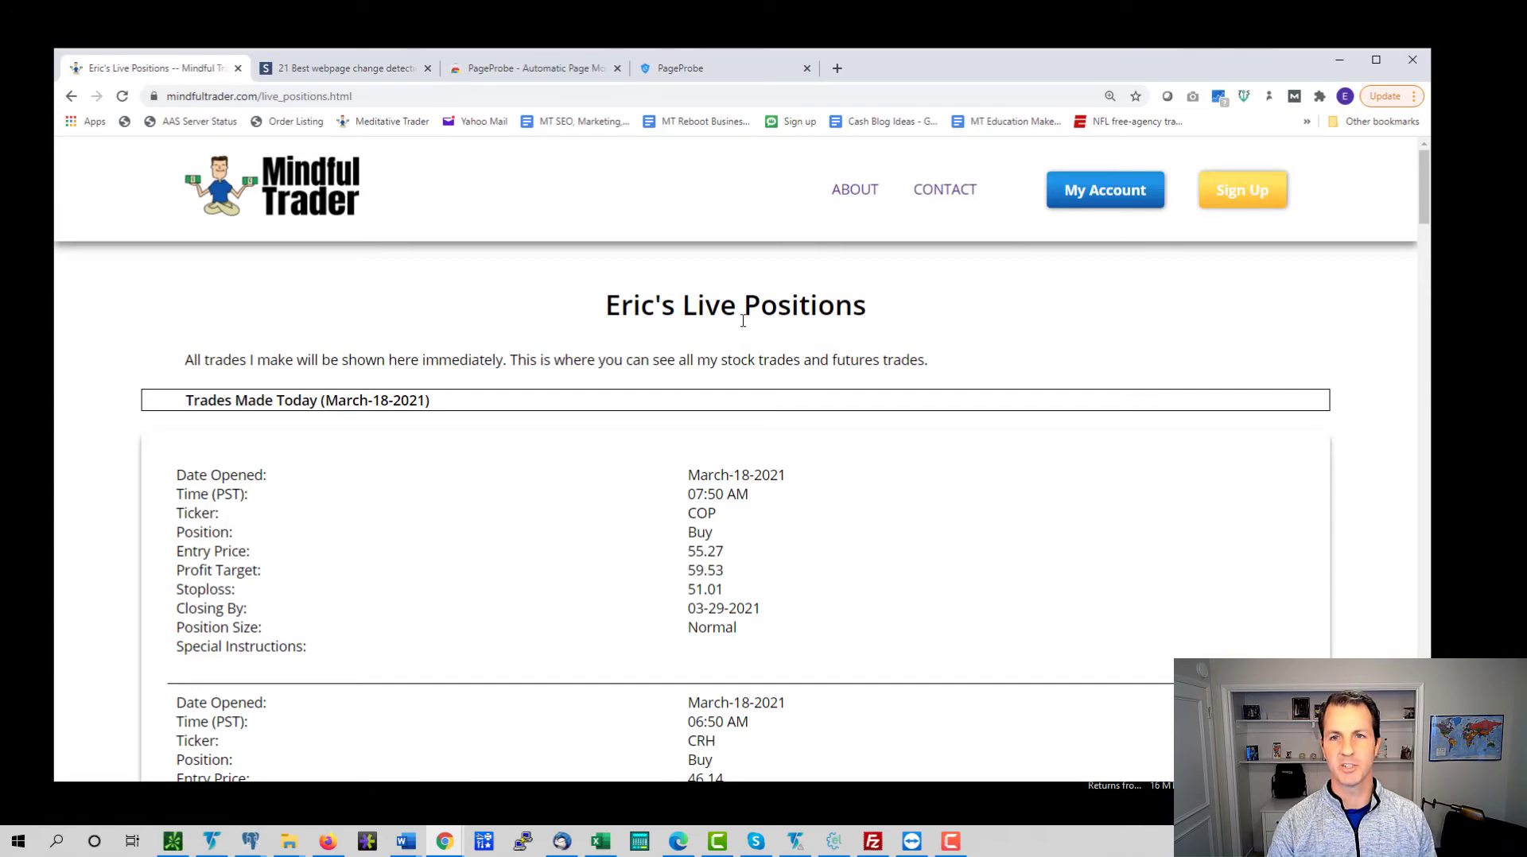
key(ctrl+f)
text(tsla)
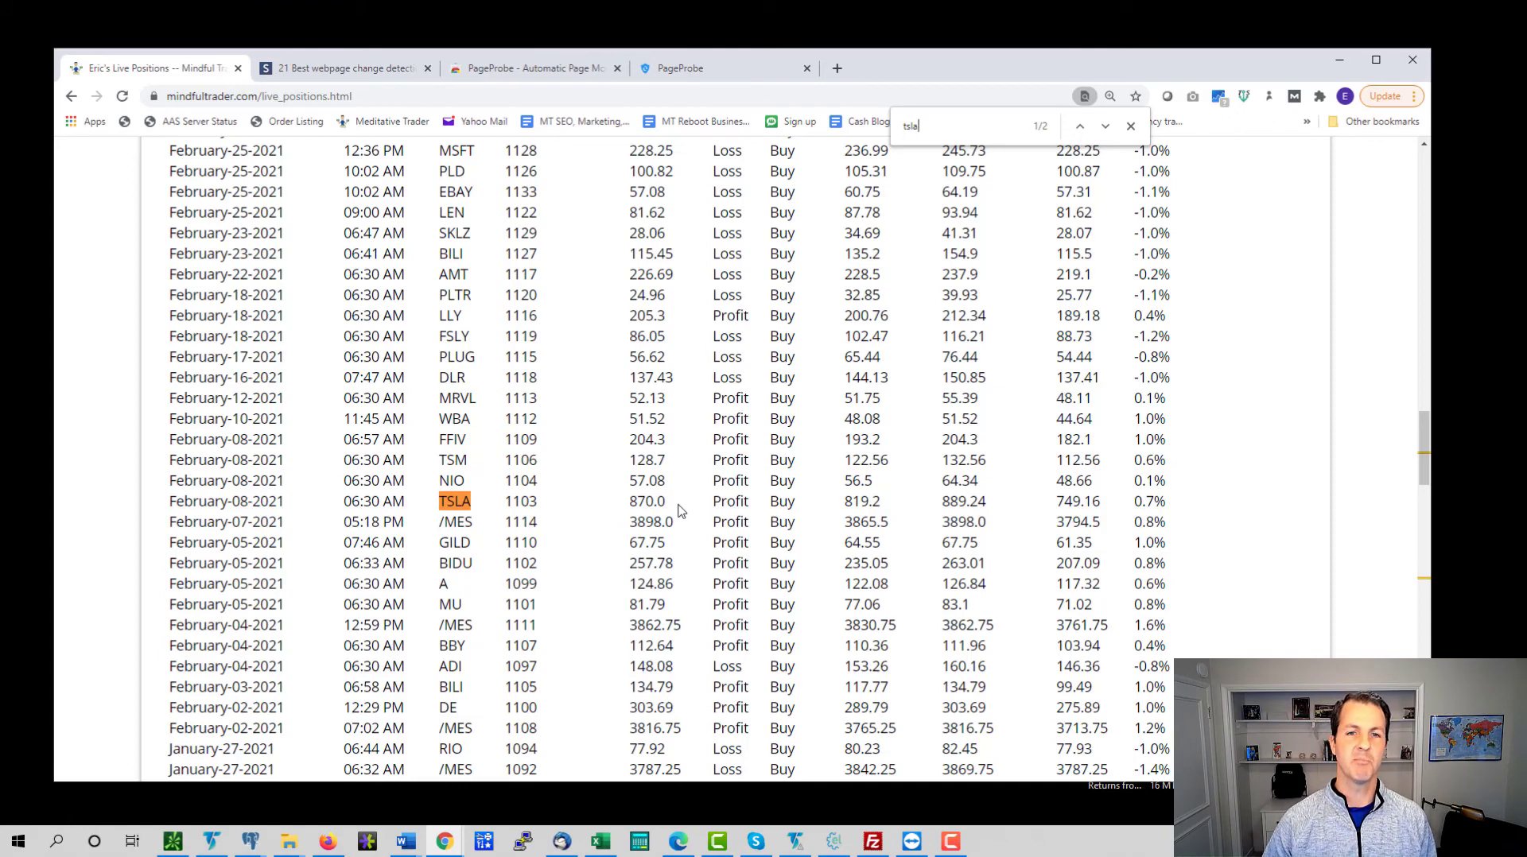
drag(629, 501, 670, 508)
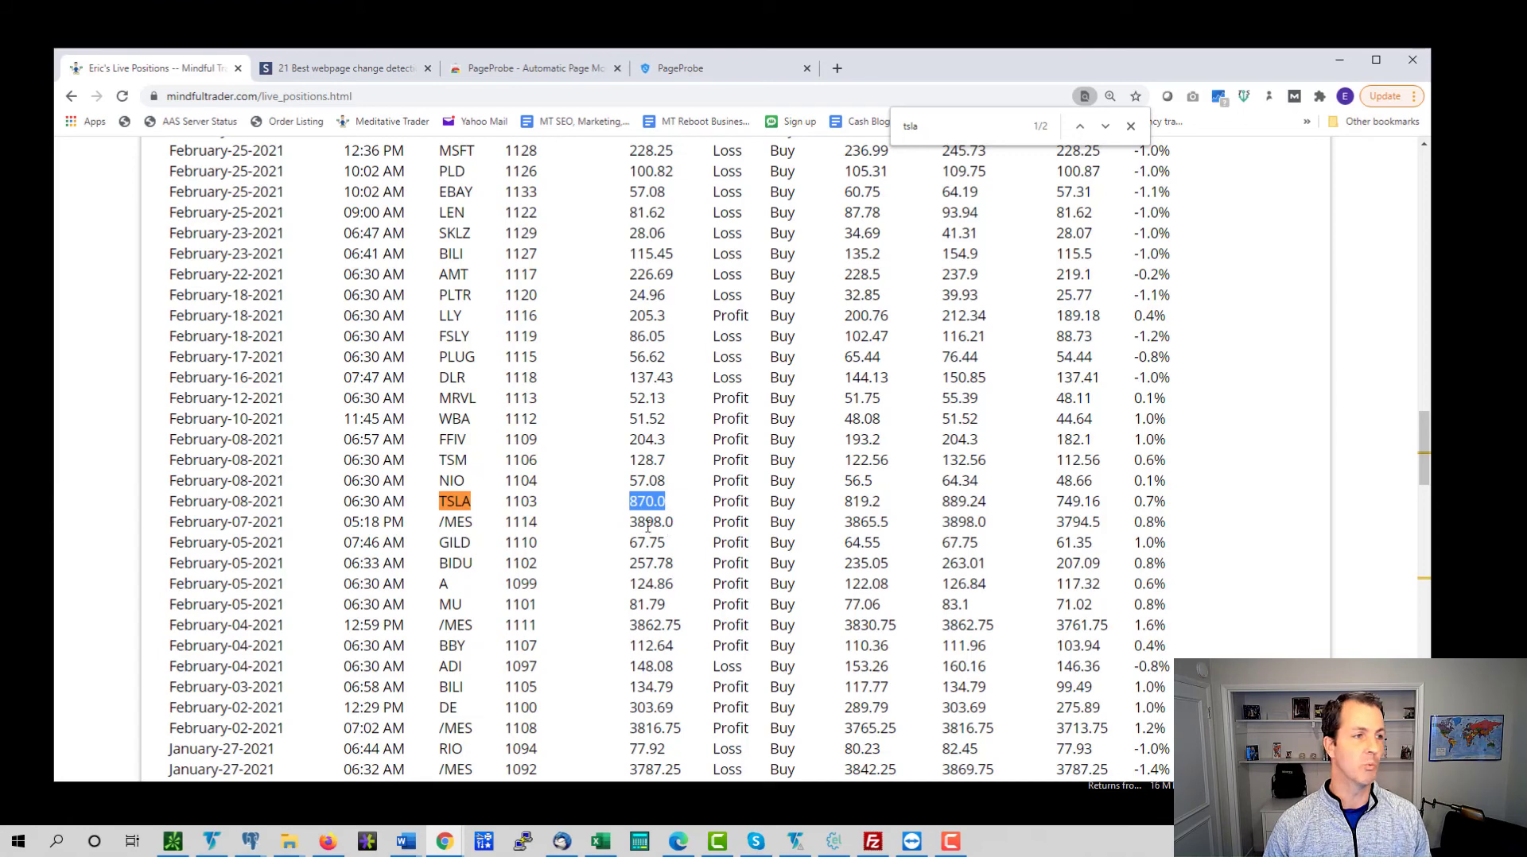
Reload the live positions page, find tsla again and select the 870.01 value in its February-08-2021 row.
click(250, 841)
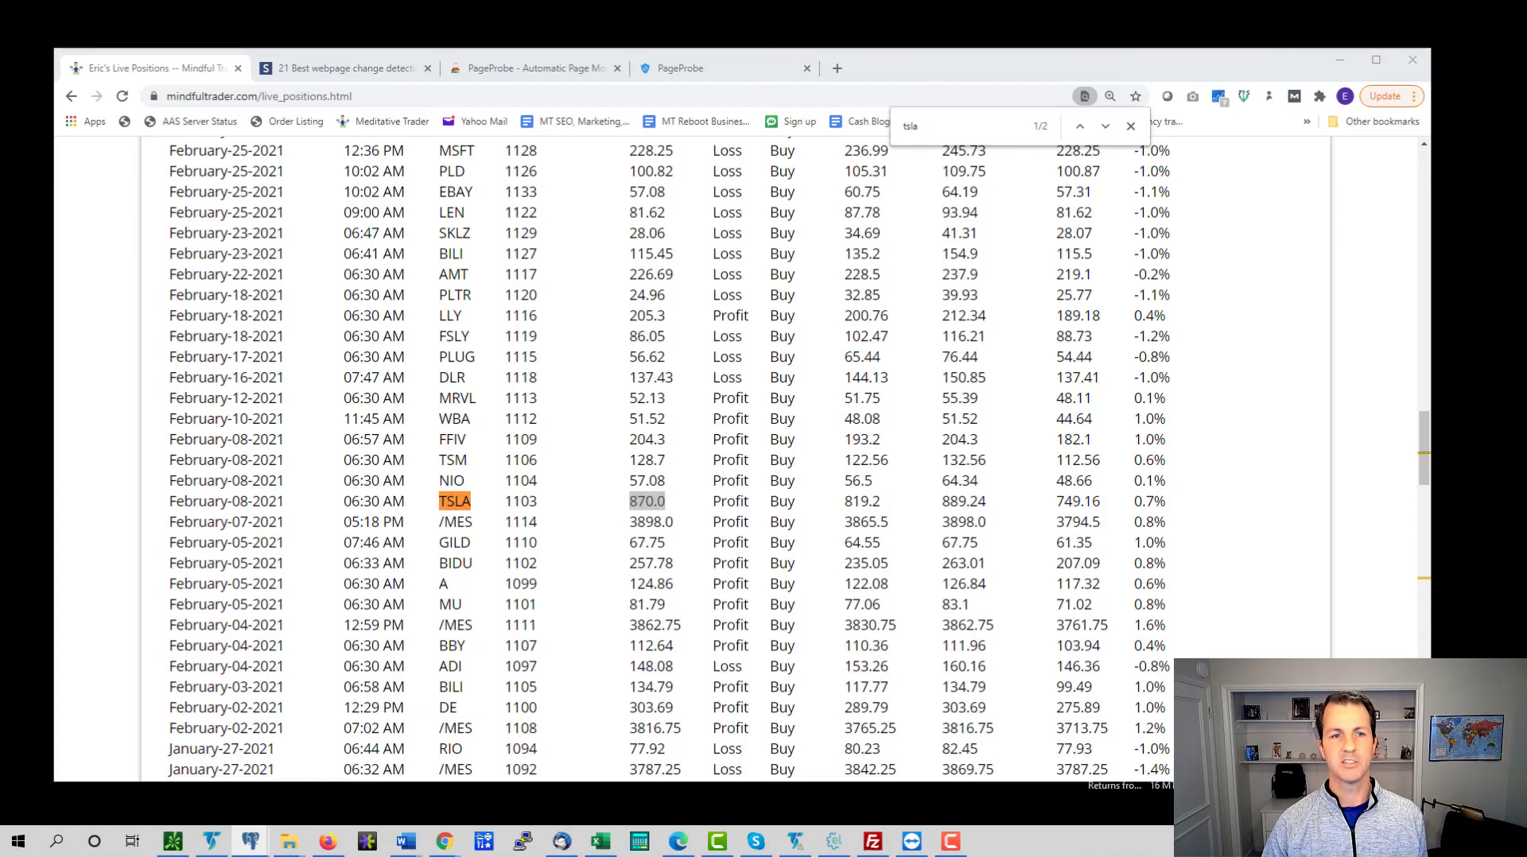
click(123, 96)
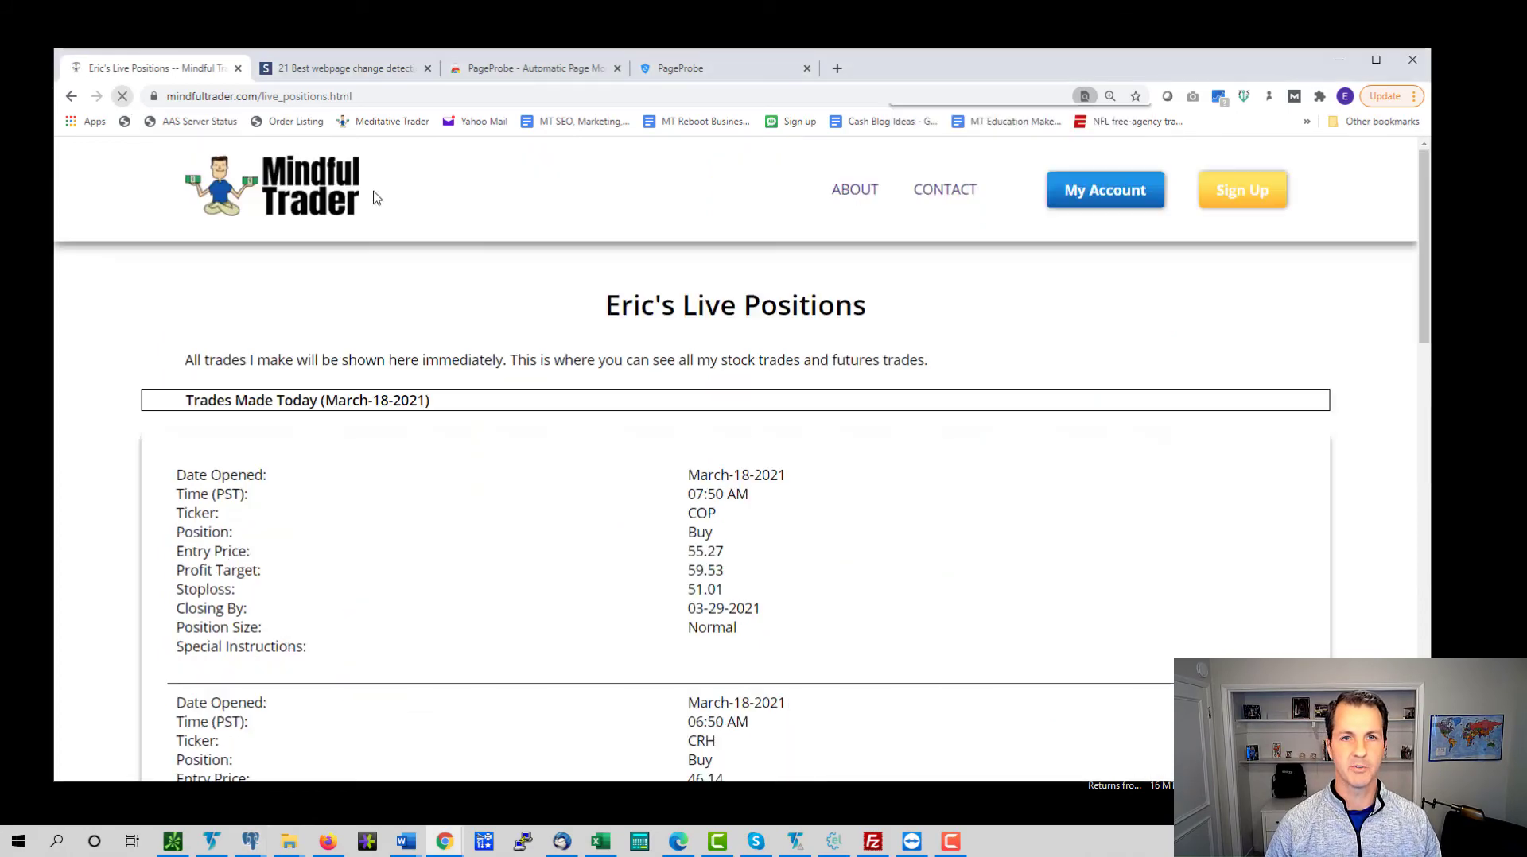
key(ctrl+f)
text(tsla)
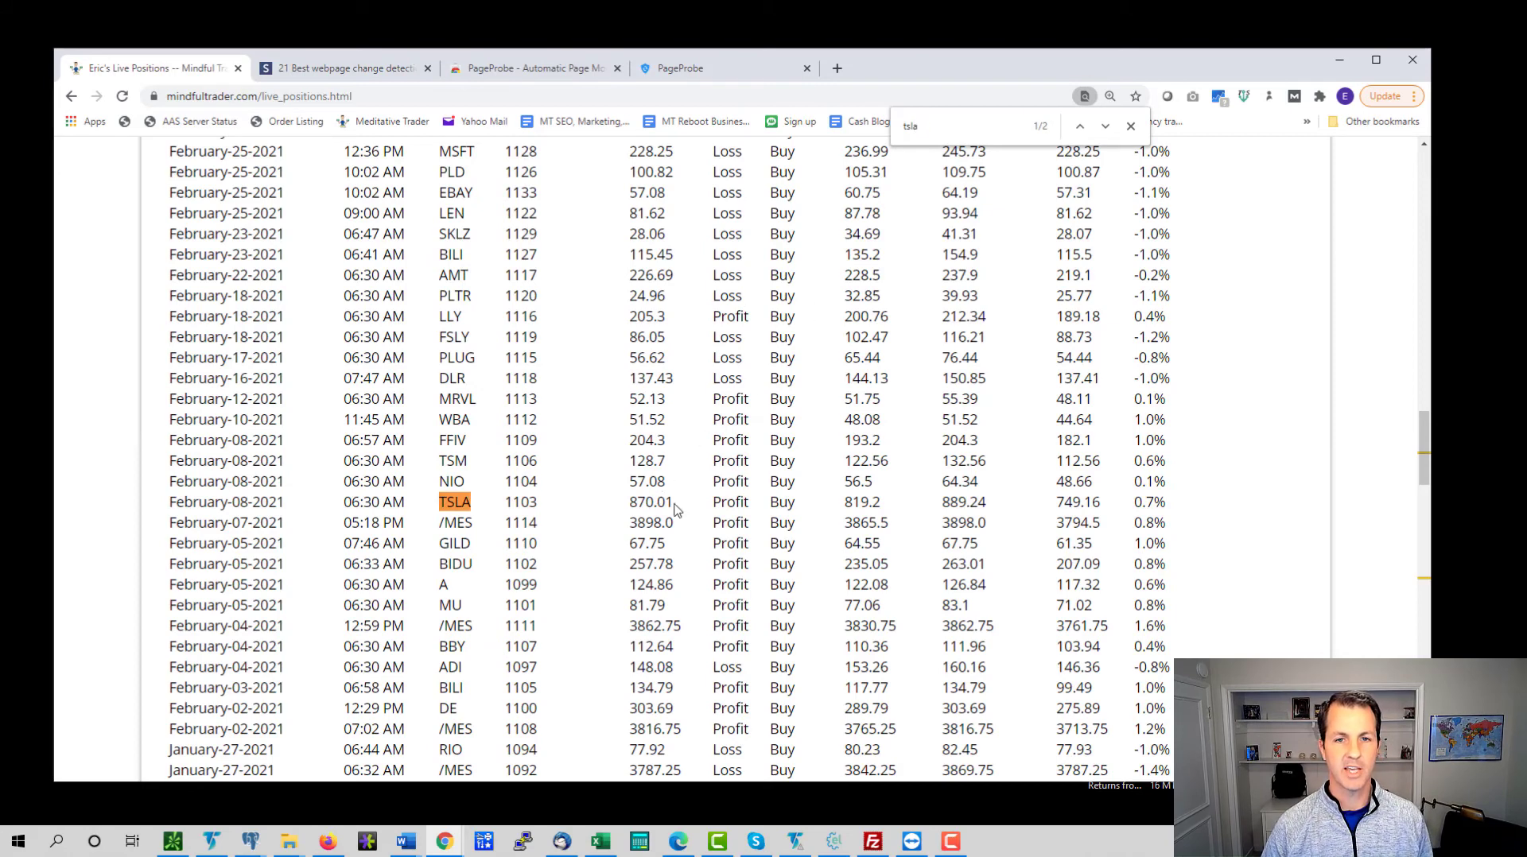
drag(674, 509, 634, 501)
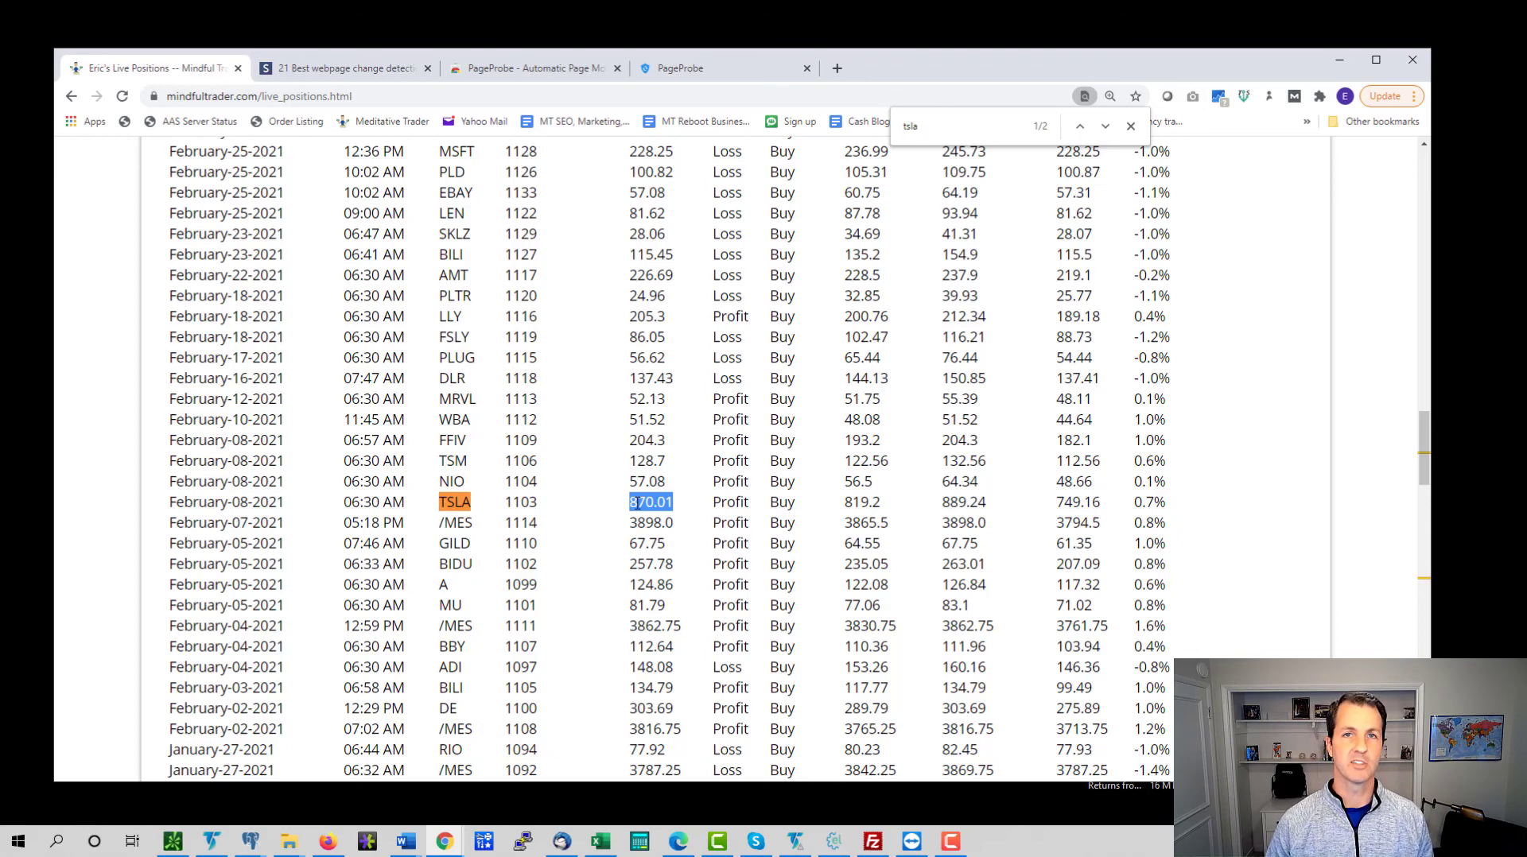
Check the tracker's last changed time in PageProbe and review the Slant list of webpage change detection tools.
click(739, 75)
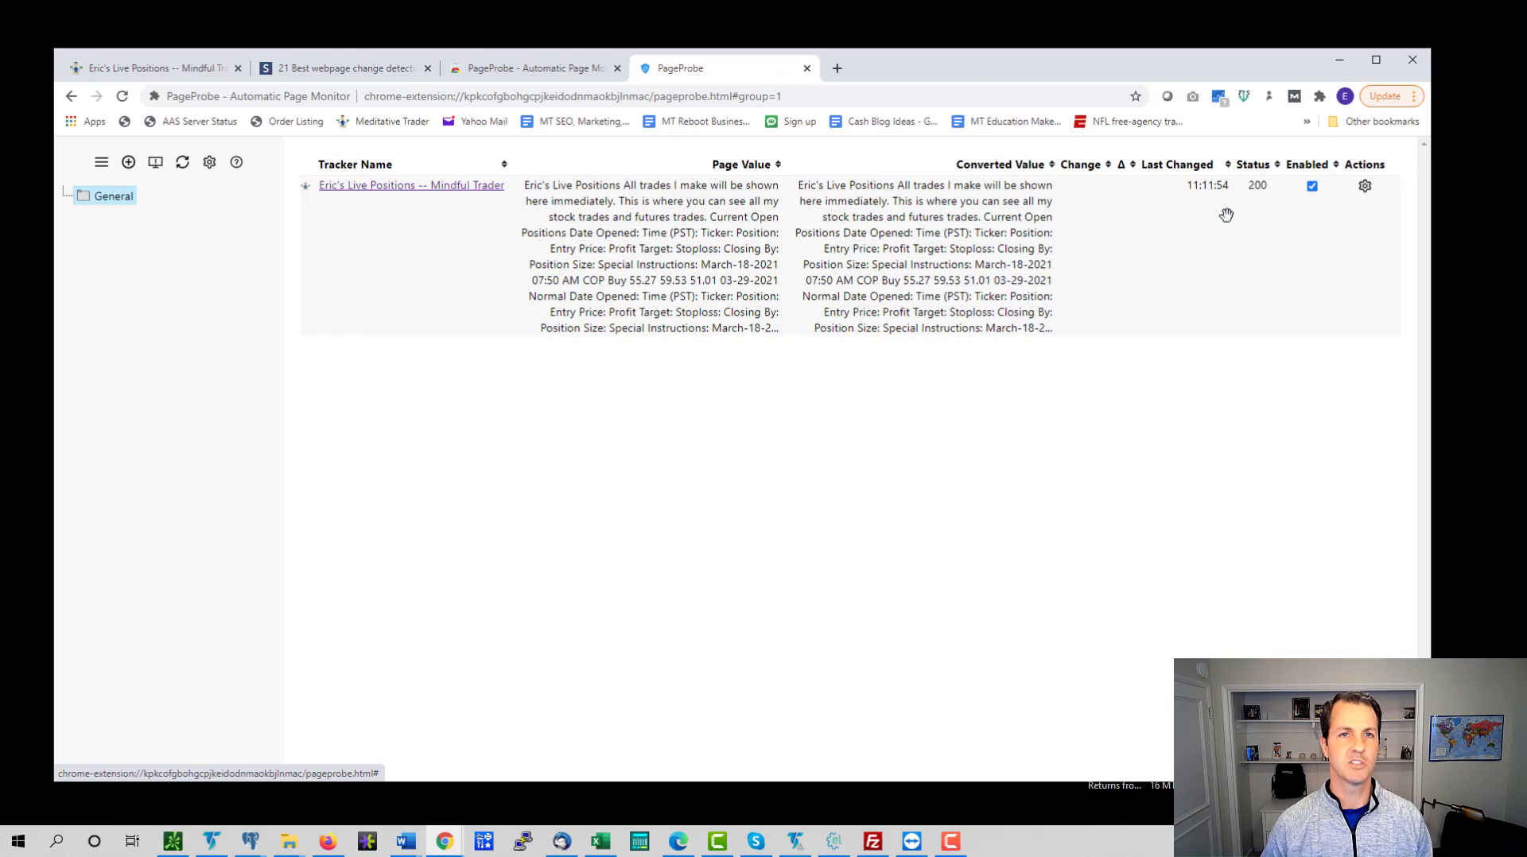
click(358, 70)
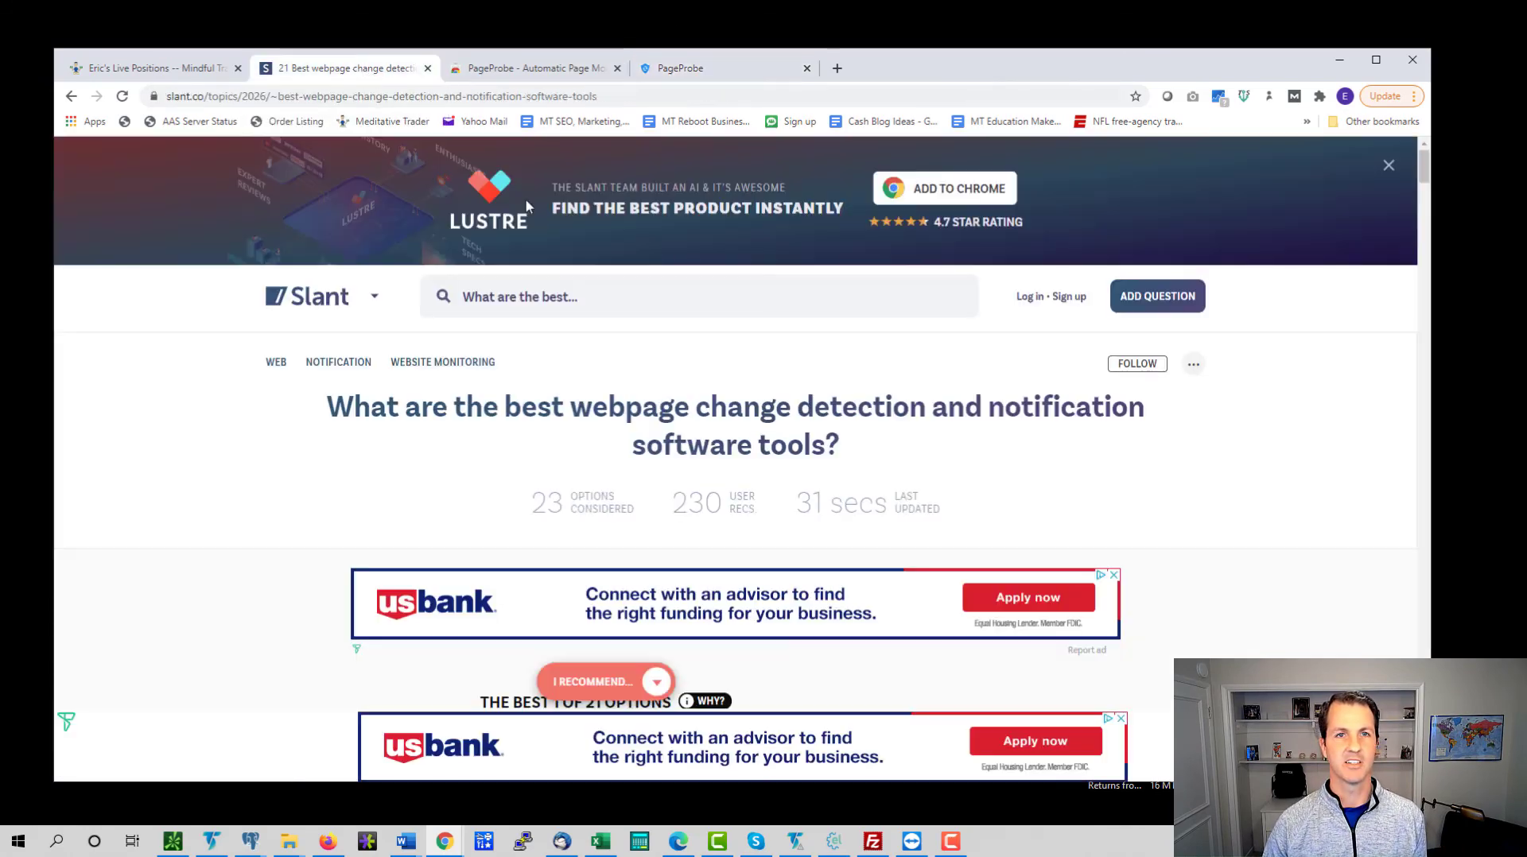
scroll(870, 517, down, 10)
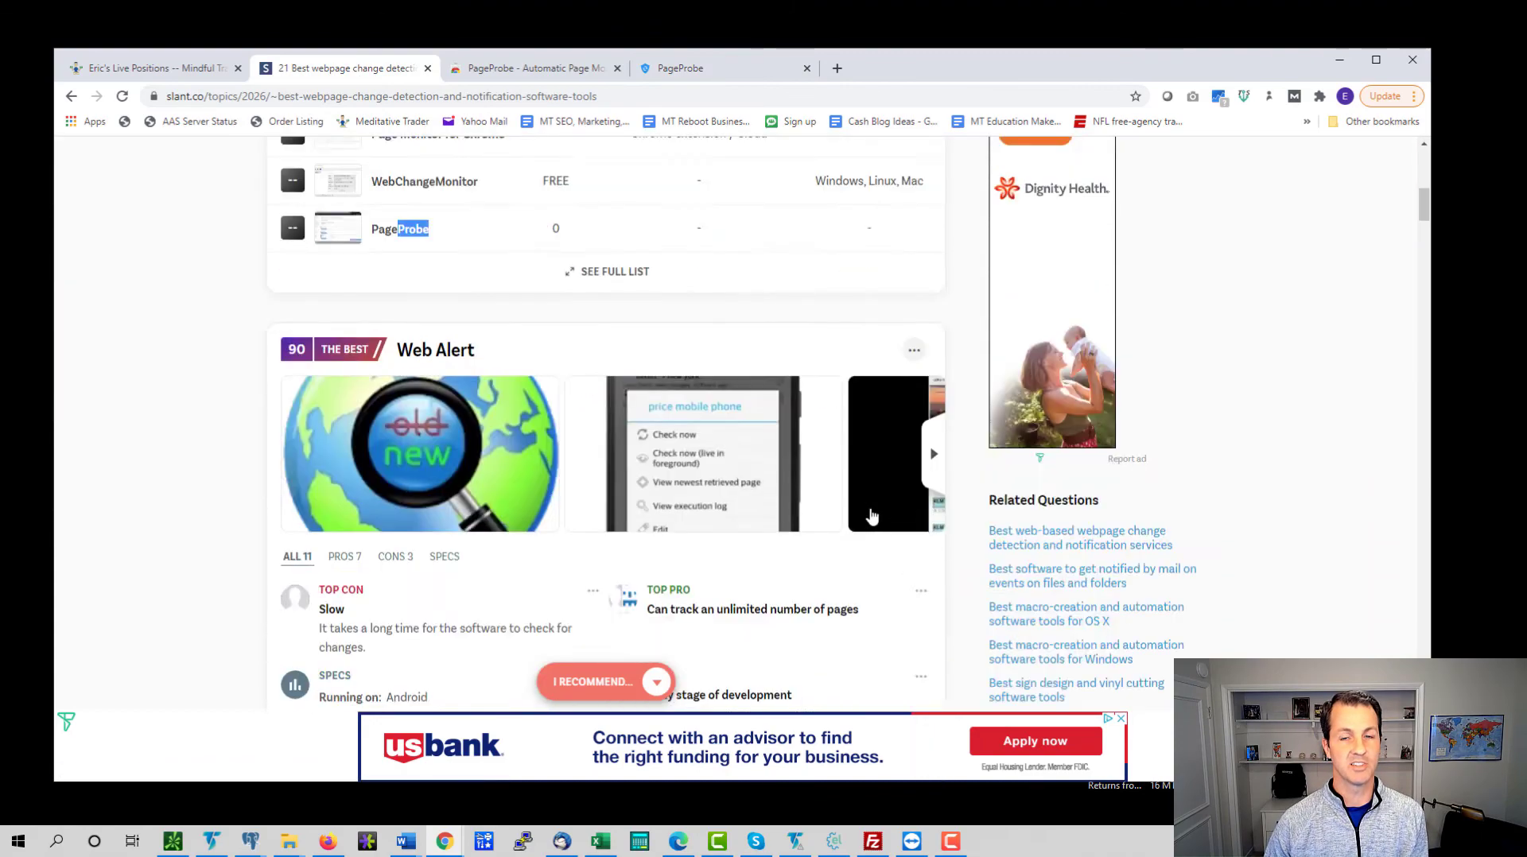
scroll(870, 516, up, 5)
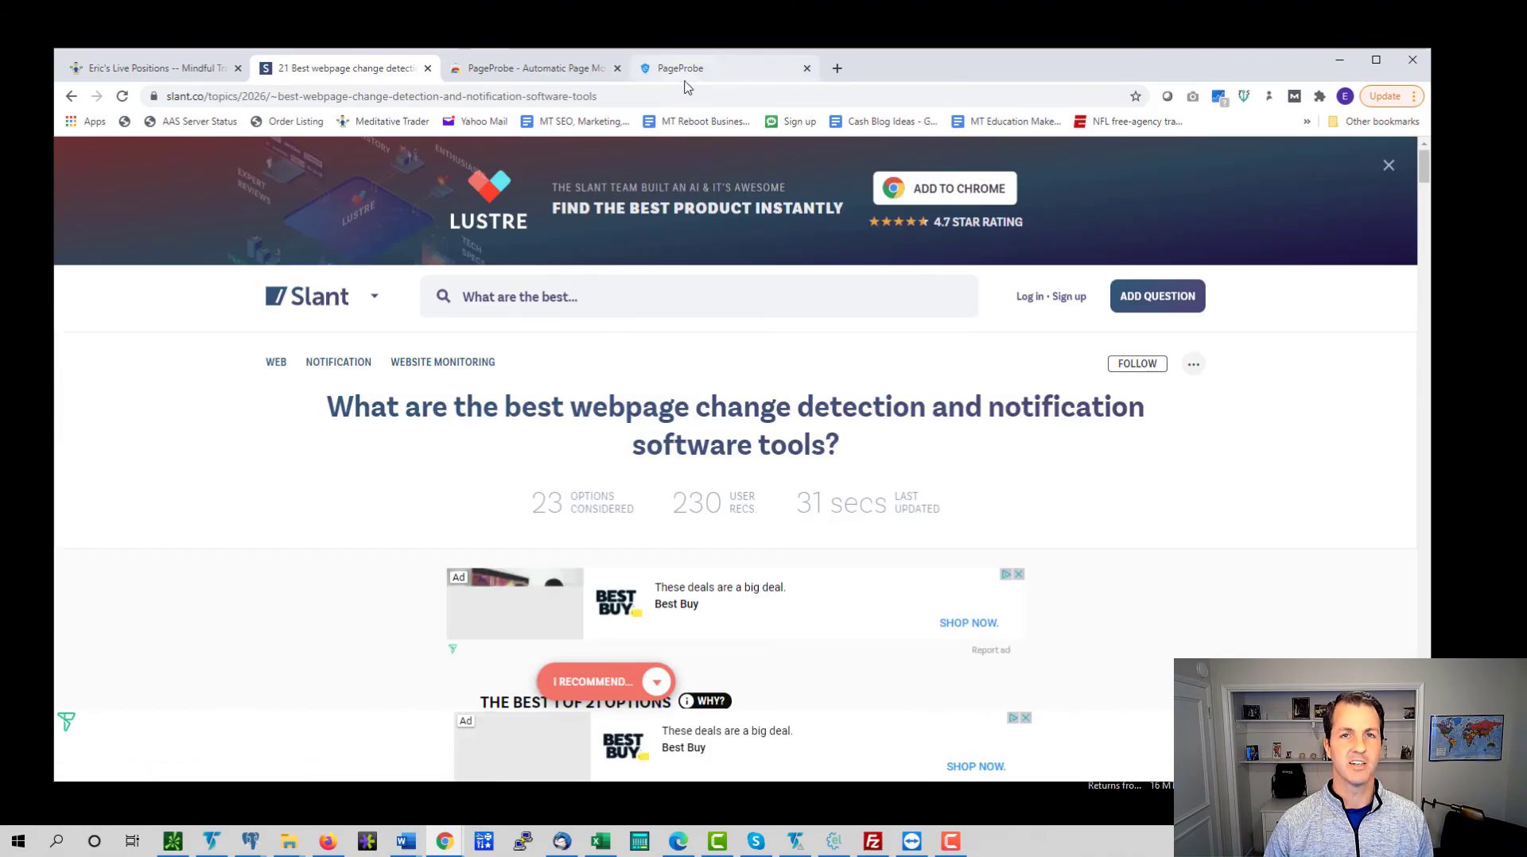
click(690, 80)
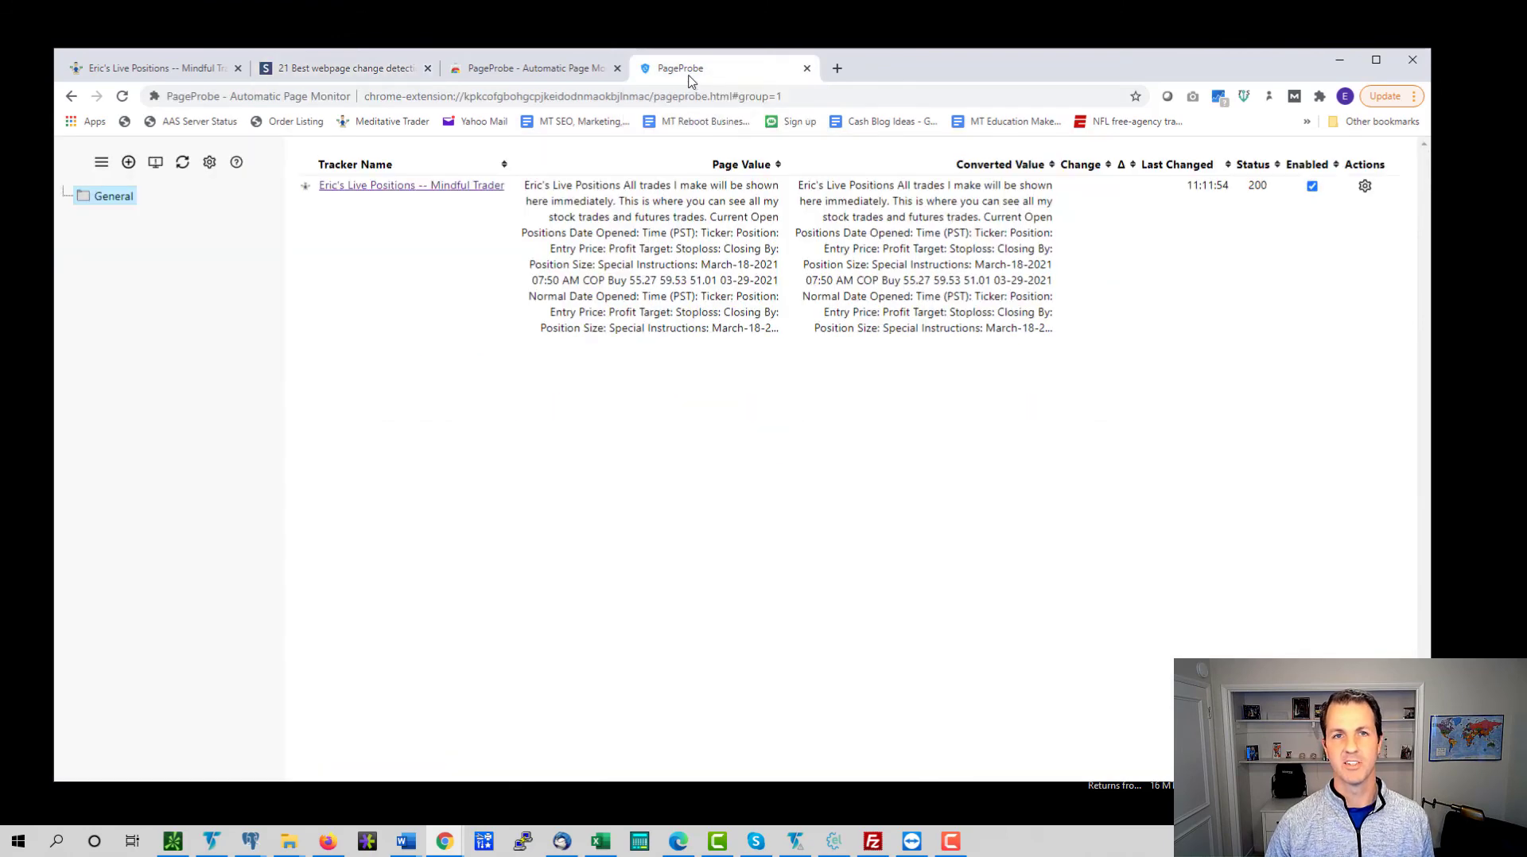